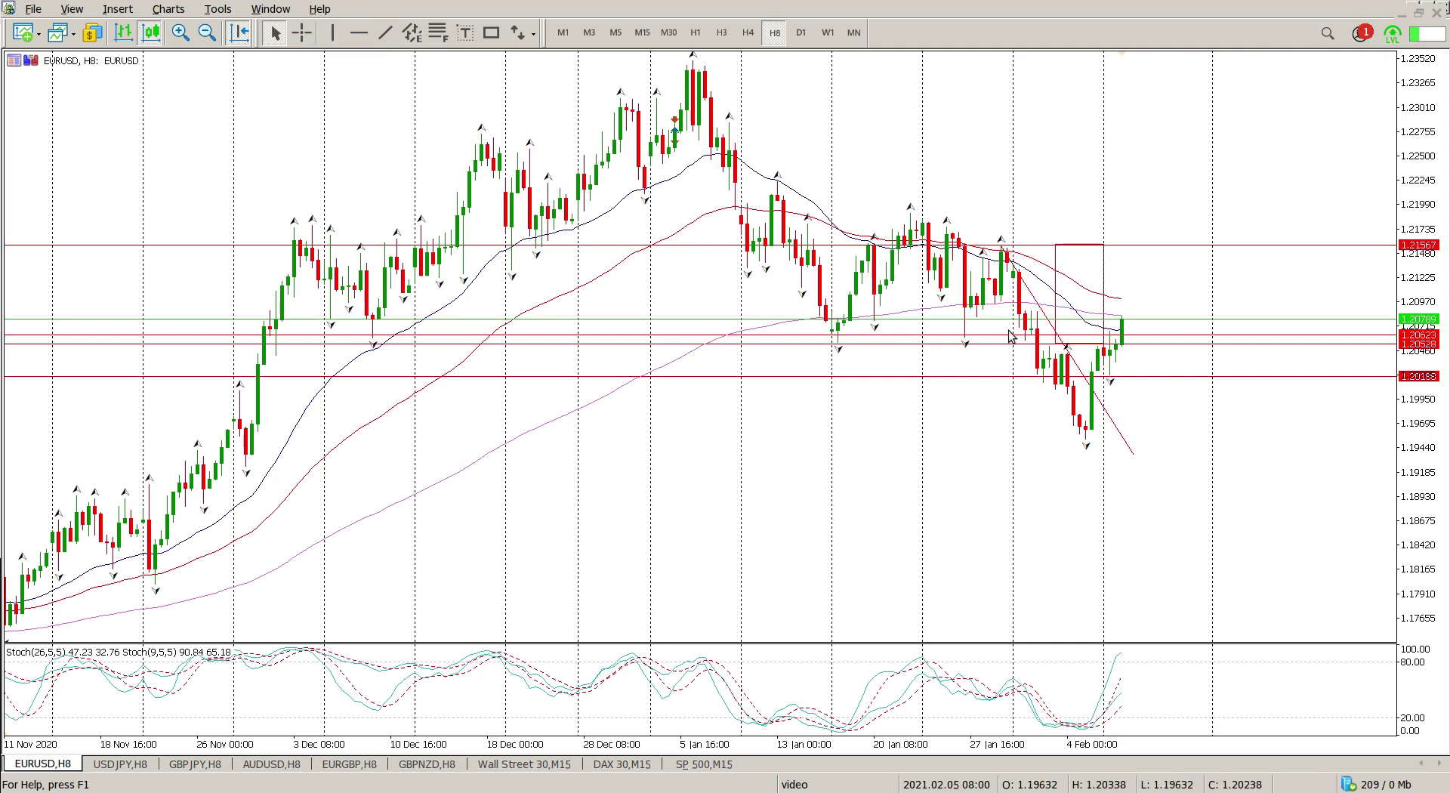
# Step: Add a horizontal line near 1.208 on EURUSD and switch the chart to H1
pyautogui.click(359, 33)
pyautogui.moveTo(614, 292); pyautogui.dragTo(608, 317)
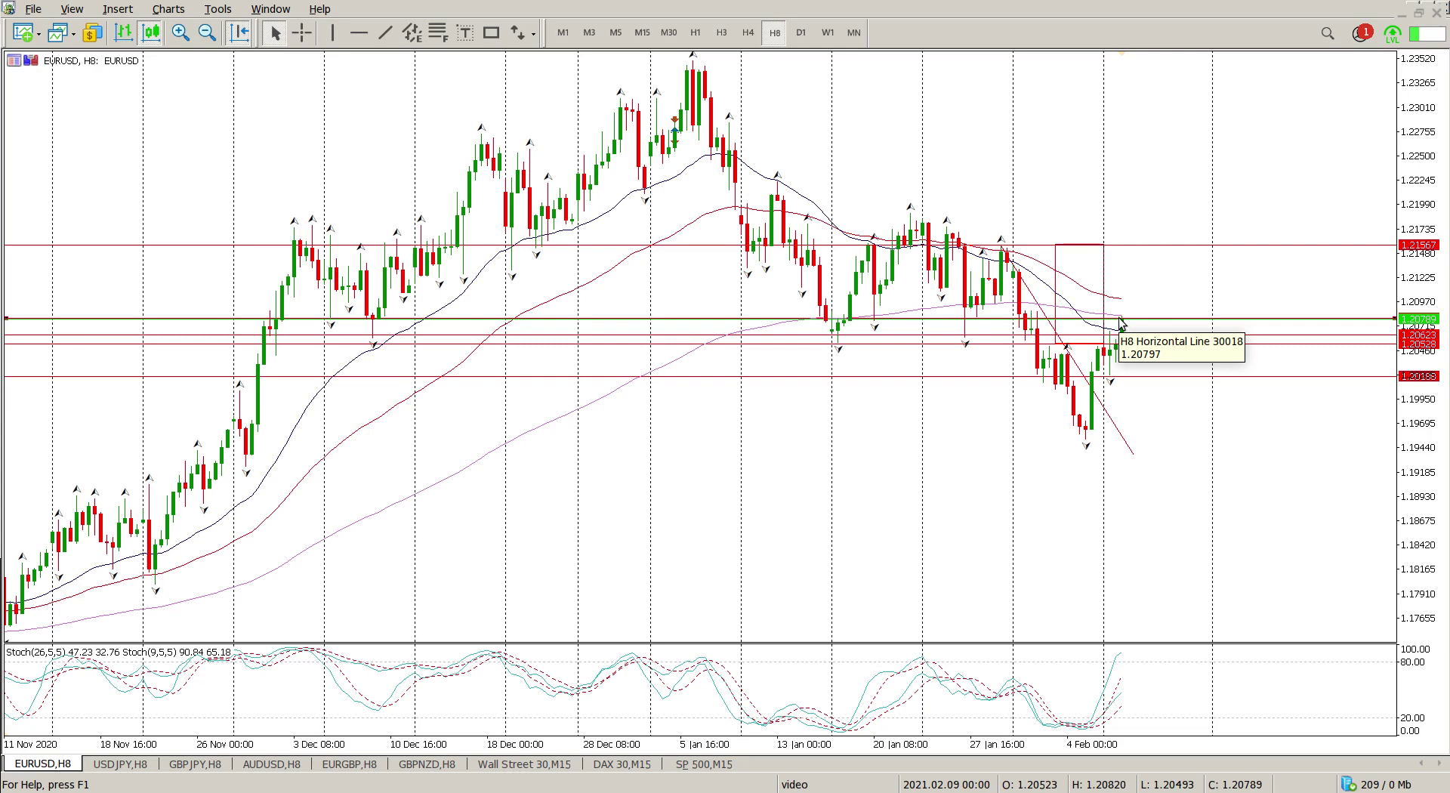
pyautogui.click(695, 33)
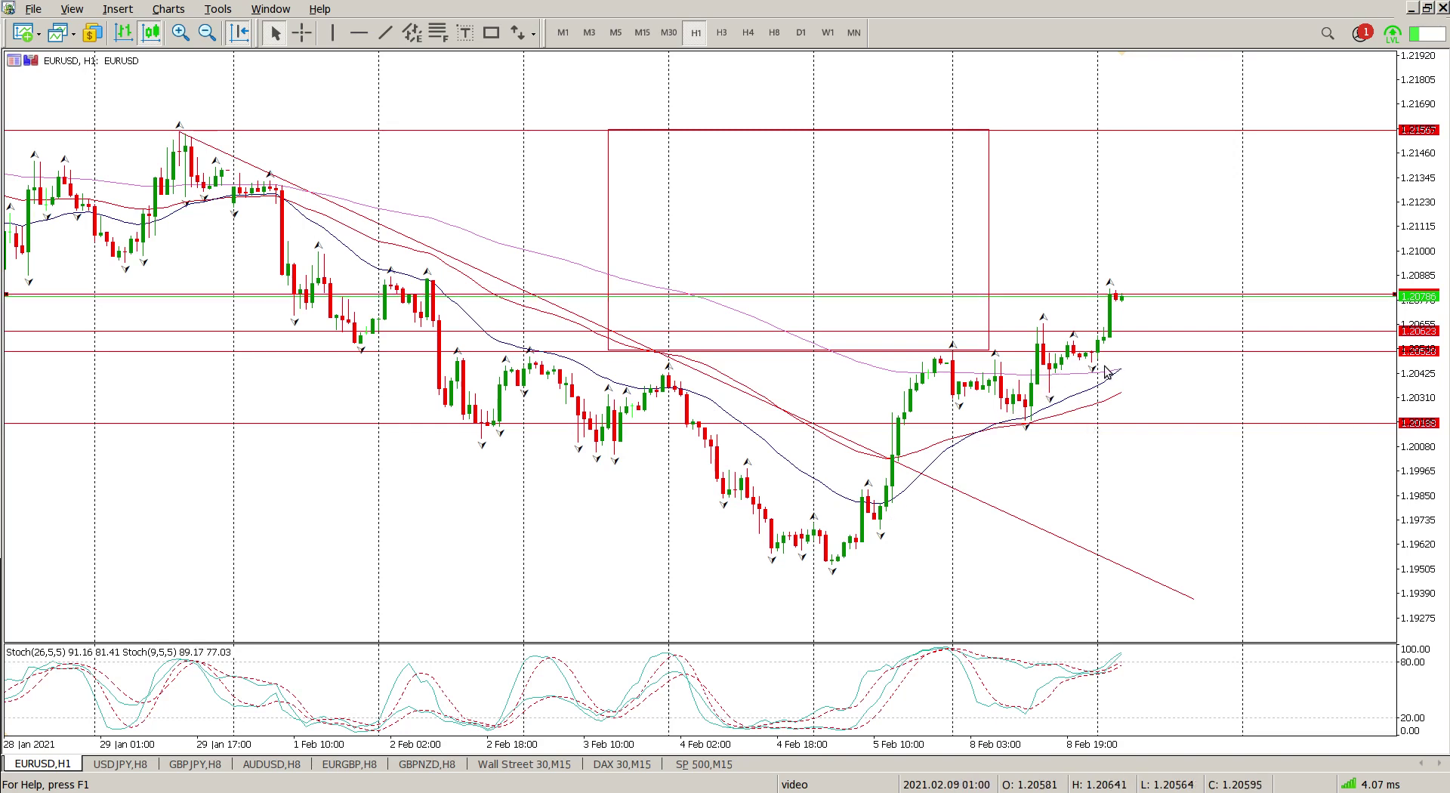
# Step: Check the horizontal line prices, scroll through EURUSD history, and return the chart to H8
pyautogui.moveTo(1108, 375)
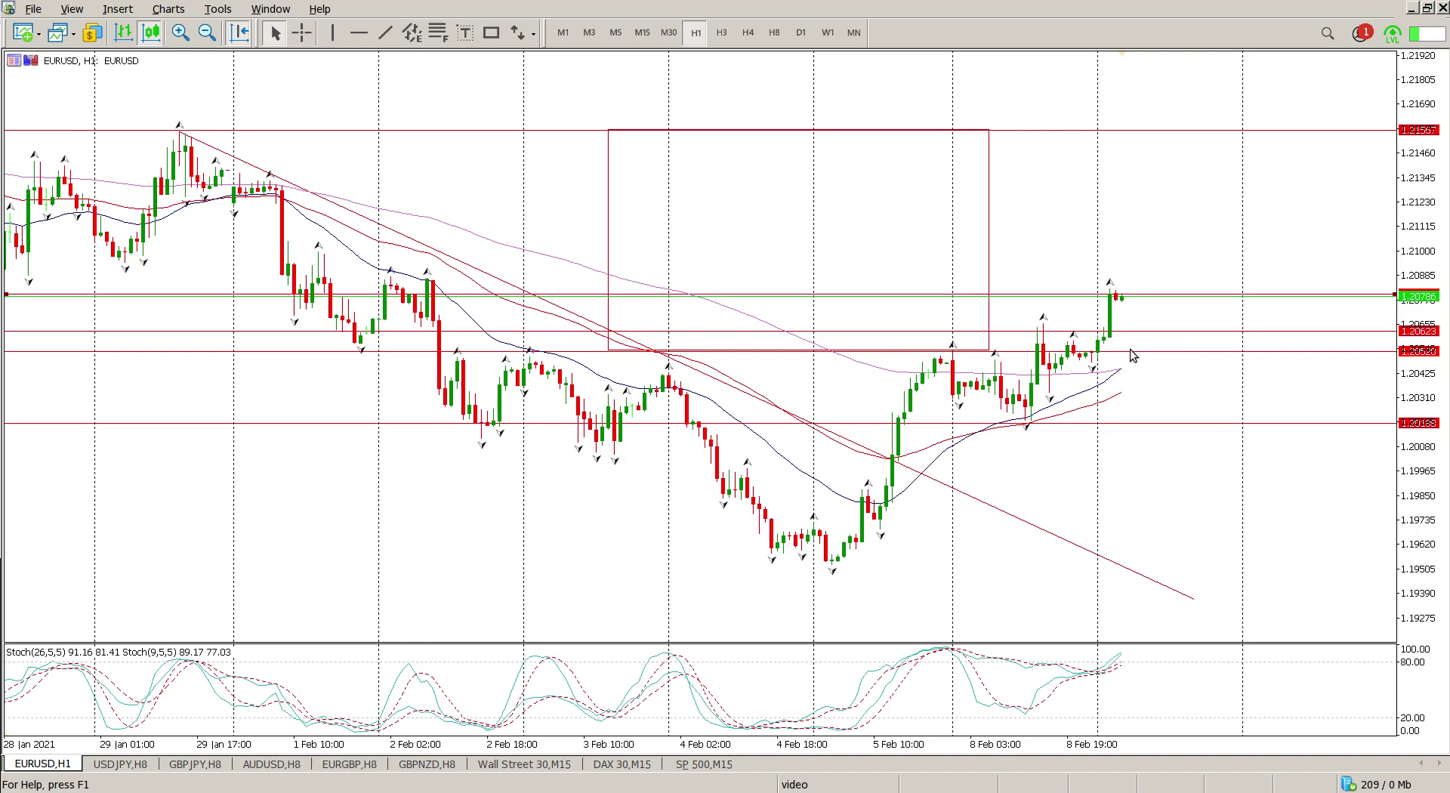
pyautogui.moveTo(1130, 349)
pyautogui.moveTo(1152, 129)
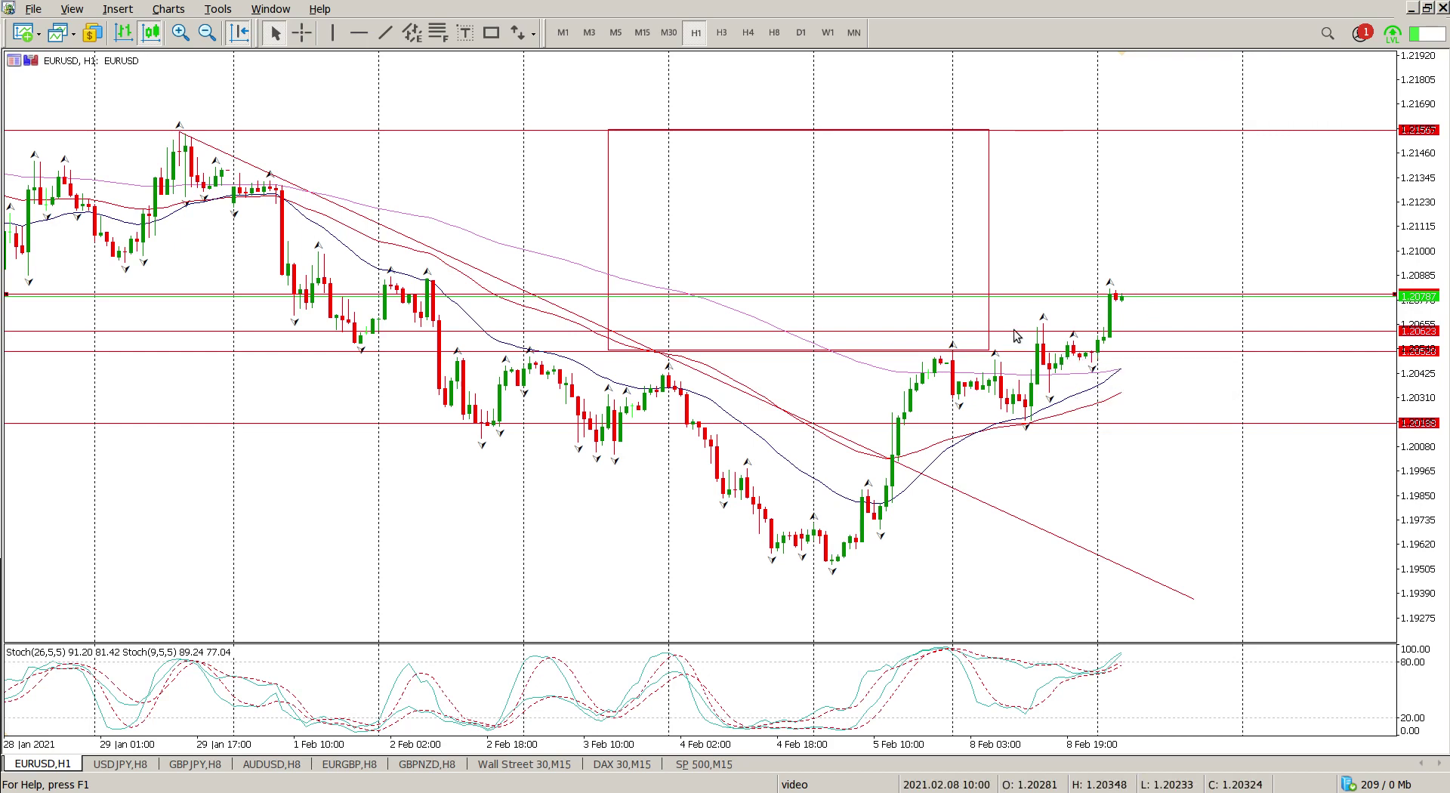
pyautogui.moveTo(1129, 300)
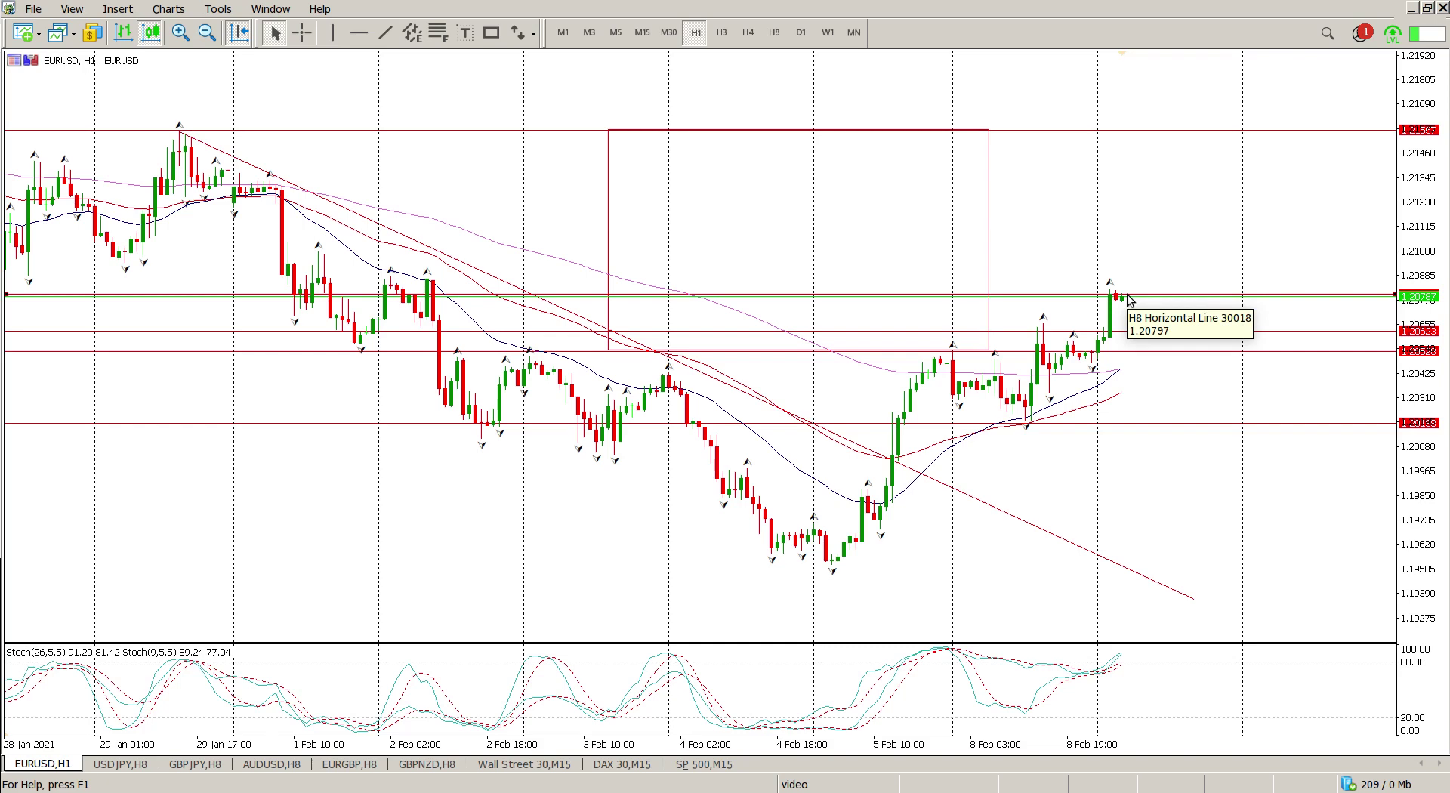
pyautogui.scroll(10, 1216, 297)
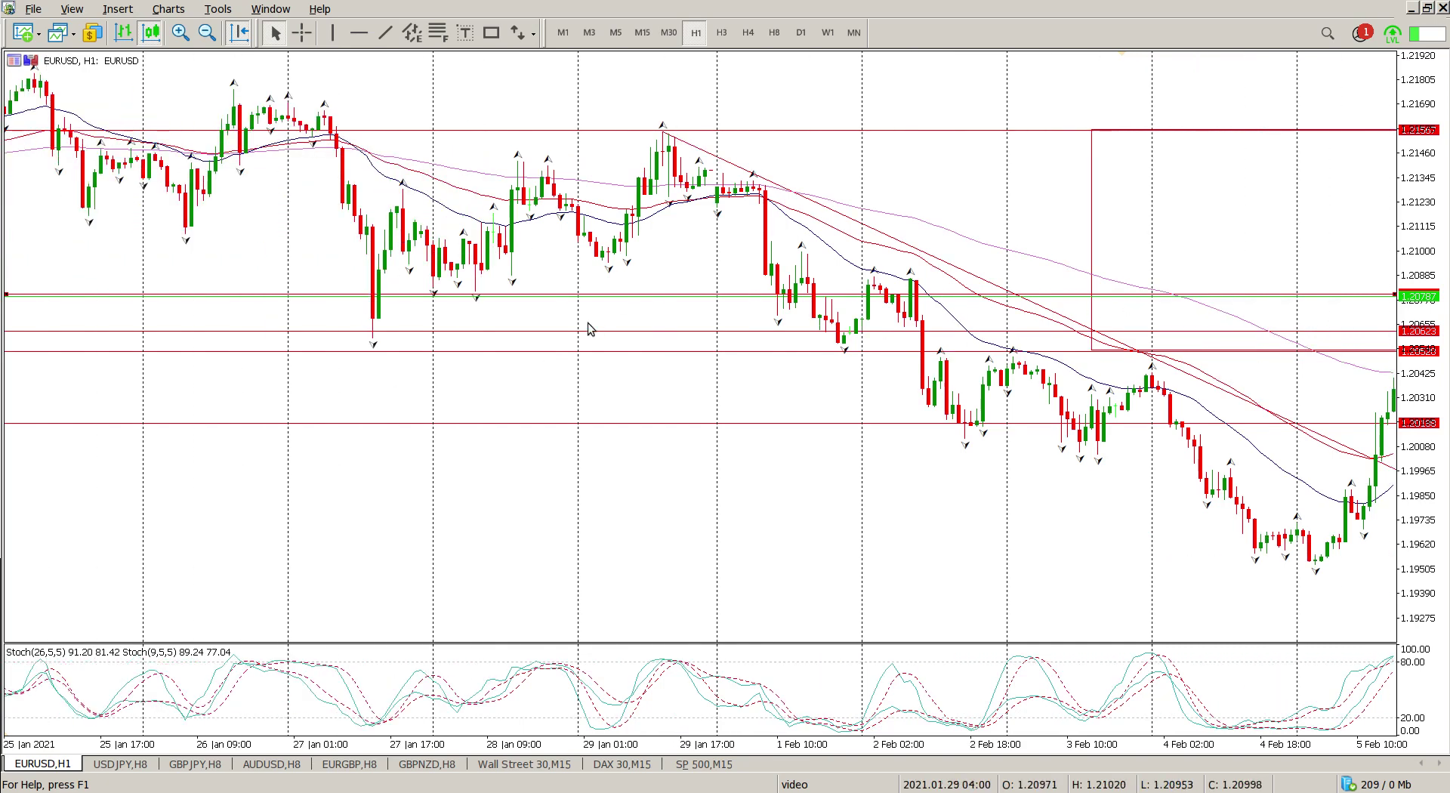
pyautogui.scroll(10, 340, 295)
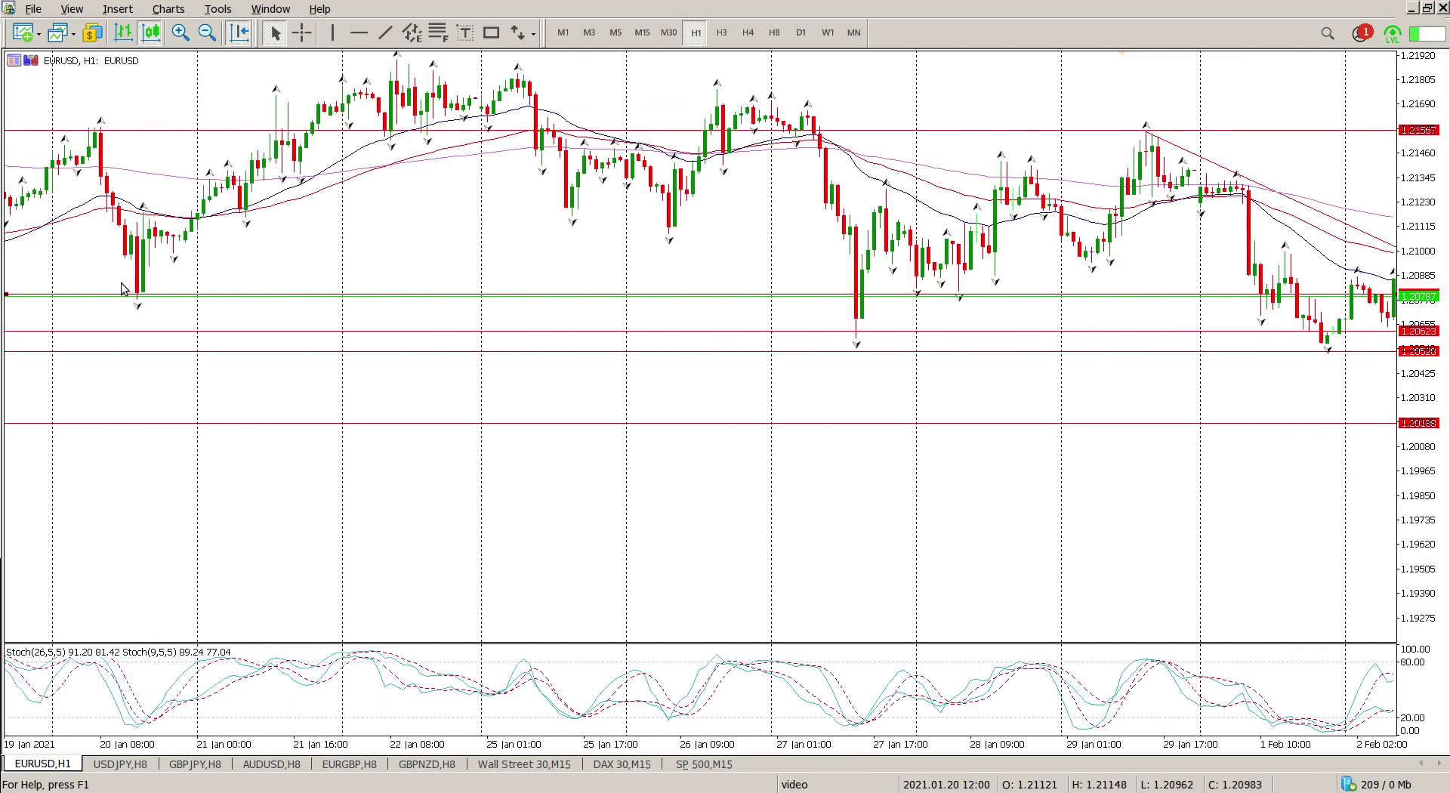
pyautogui.scroll(14, 349, 297)
pyautogui.scroll(-20, 146, 293)
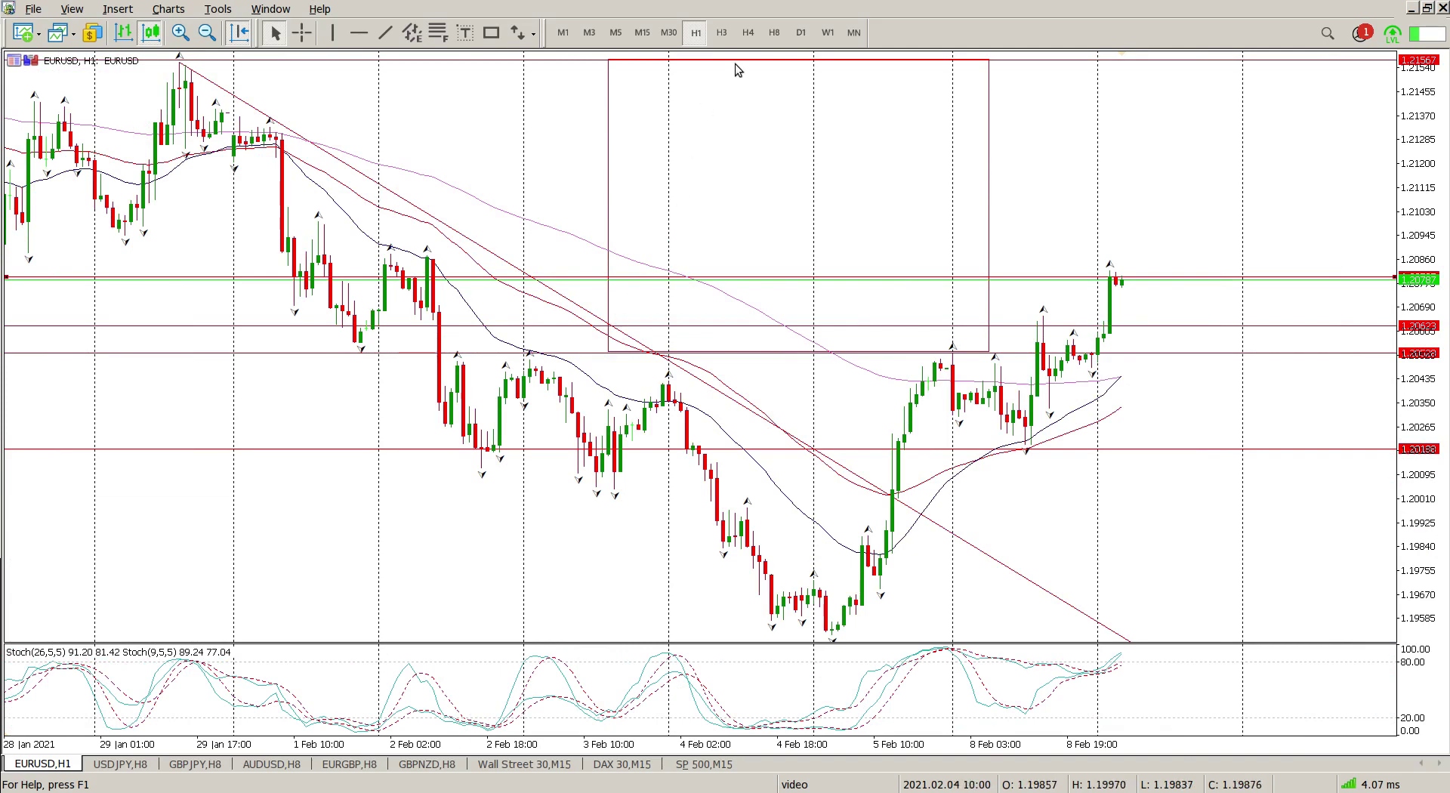
pyautogui.click(774, 32)
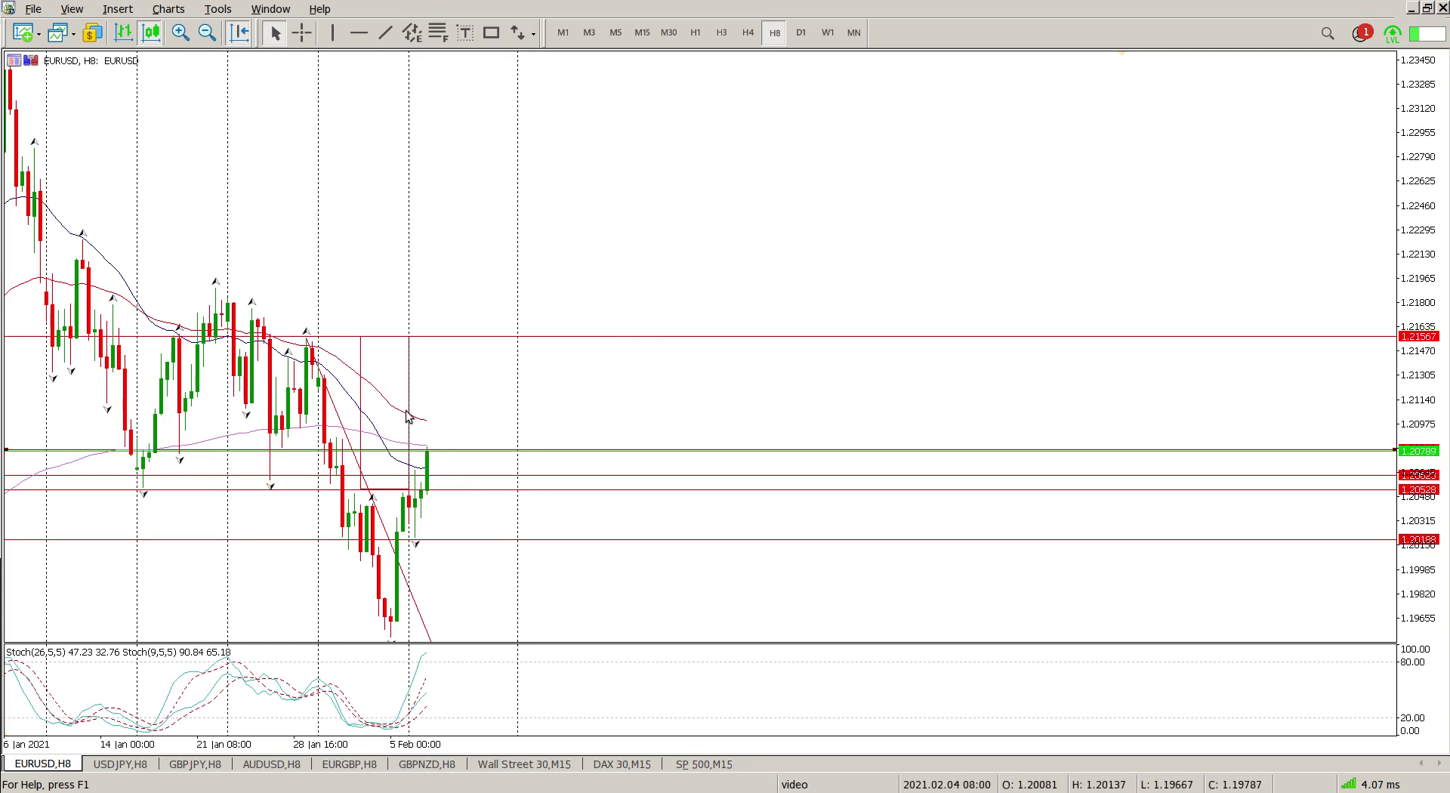
# Step: Switch EURUSD to H1 and widen its price scale to about 1.1906–1.2216
pyautogui.click(703, 38)
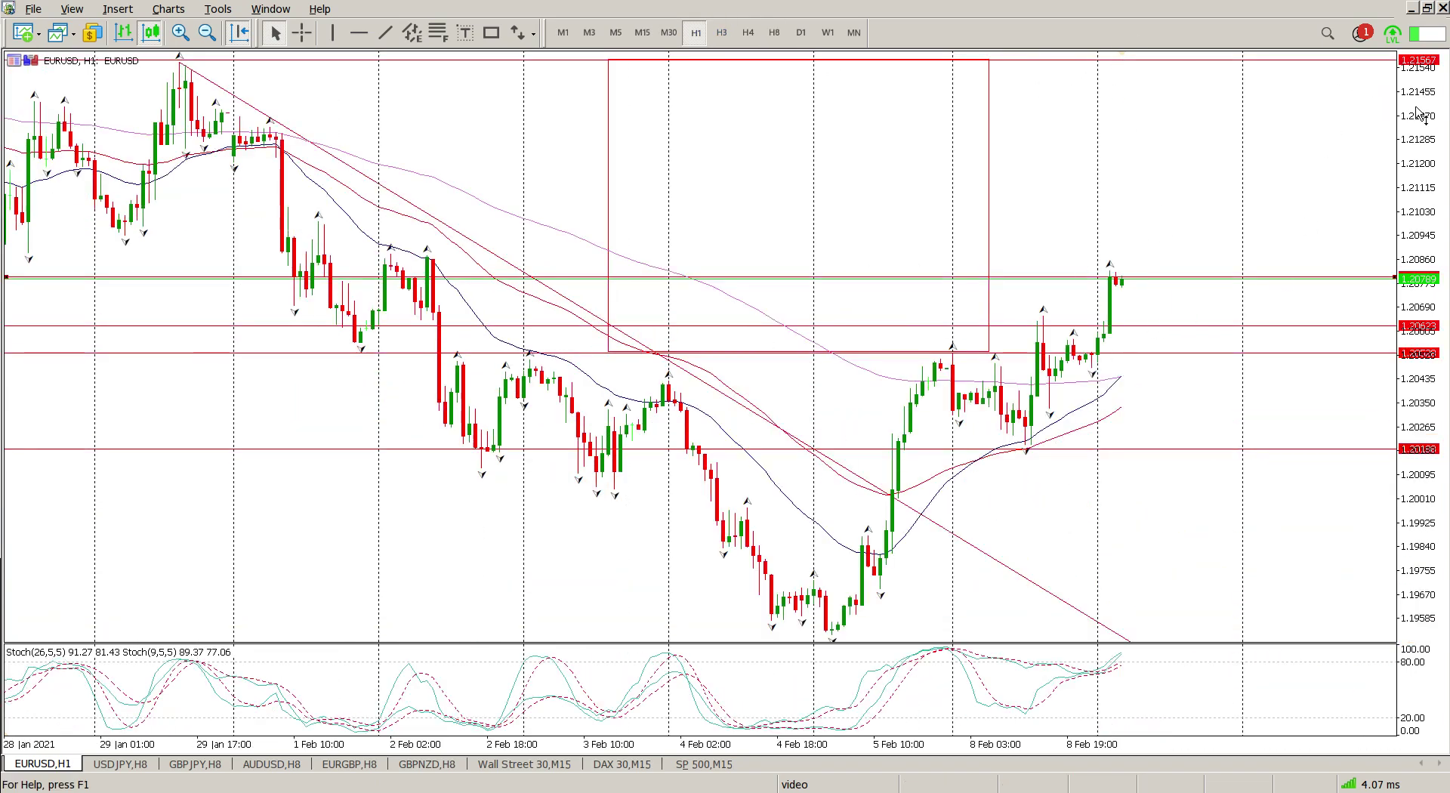
pyautogui.moveTo(1418, 113); pyautogui.dragTo(1418, 181)
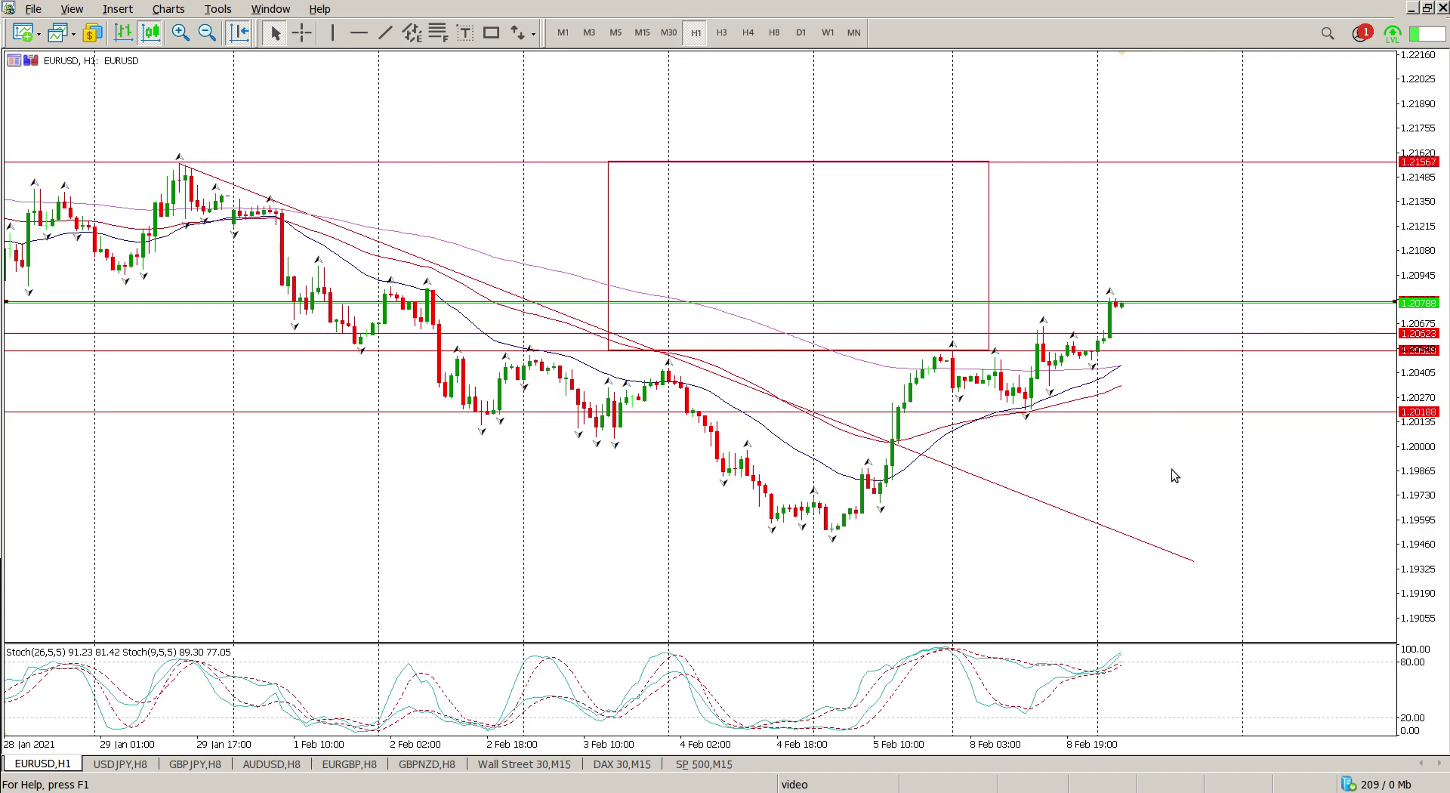
# Step: Open the USDJPY H8 chart and compress its price scale to about 101.2–107.3
pyautogui.click(120, 765)
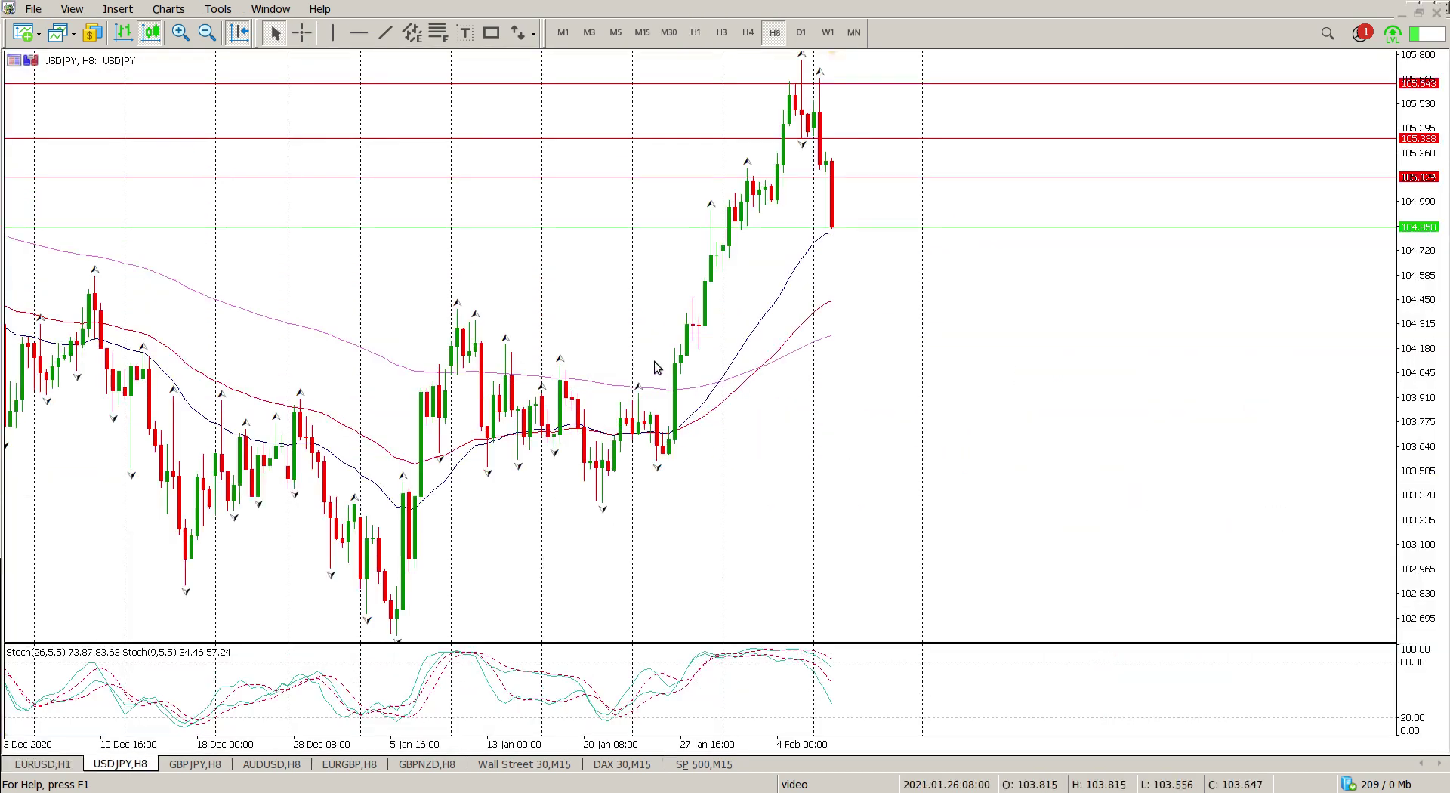
pyautogui.moveTo(1430, 332); pyautogui.dragTo(1446, 583)
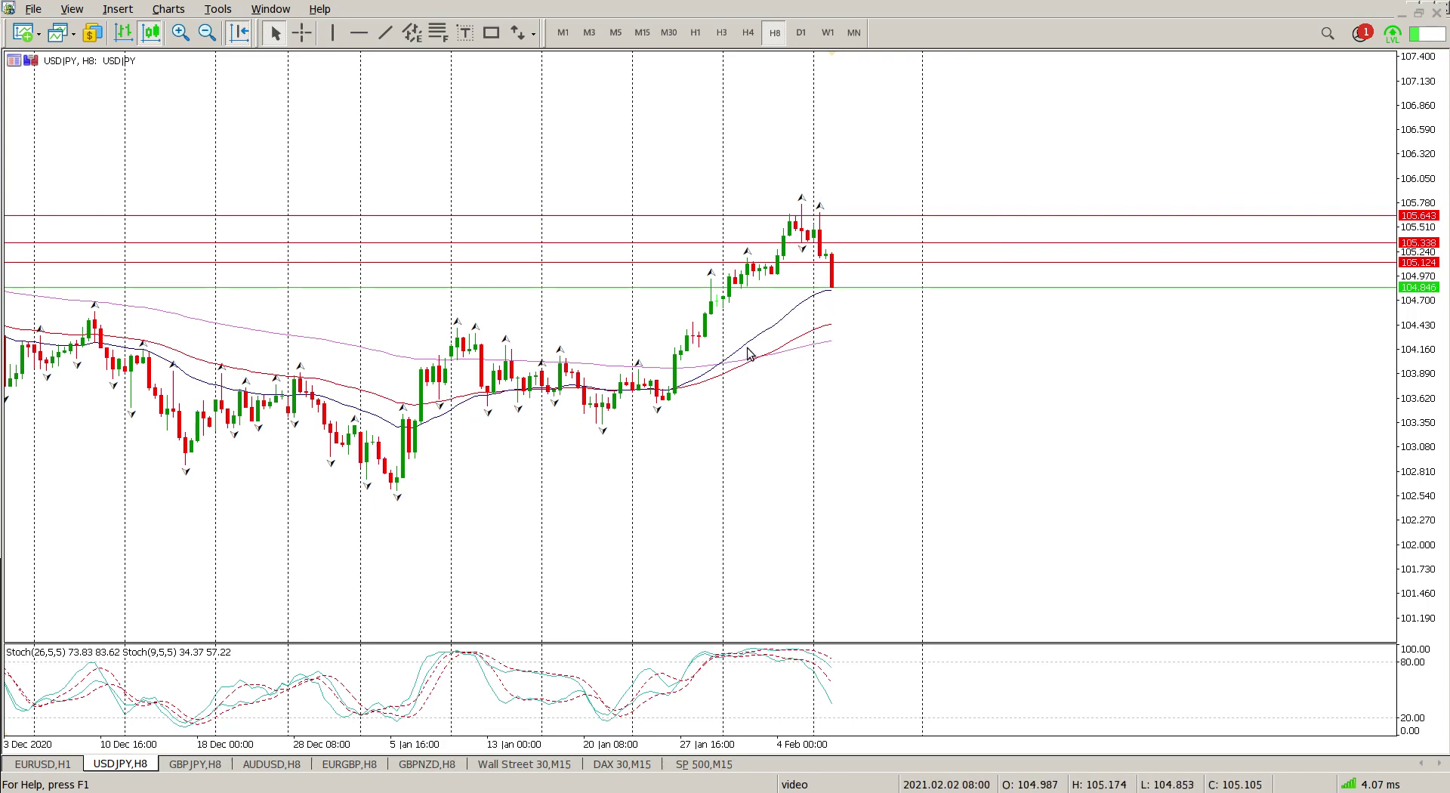
pyautogui.moveTo(749, 353)
pyautogui.scroll(5, 749, 354)
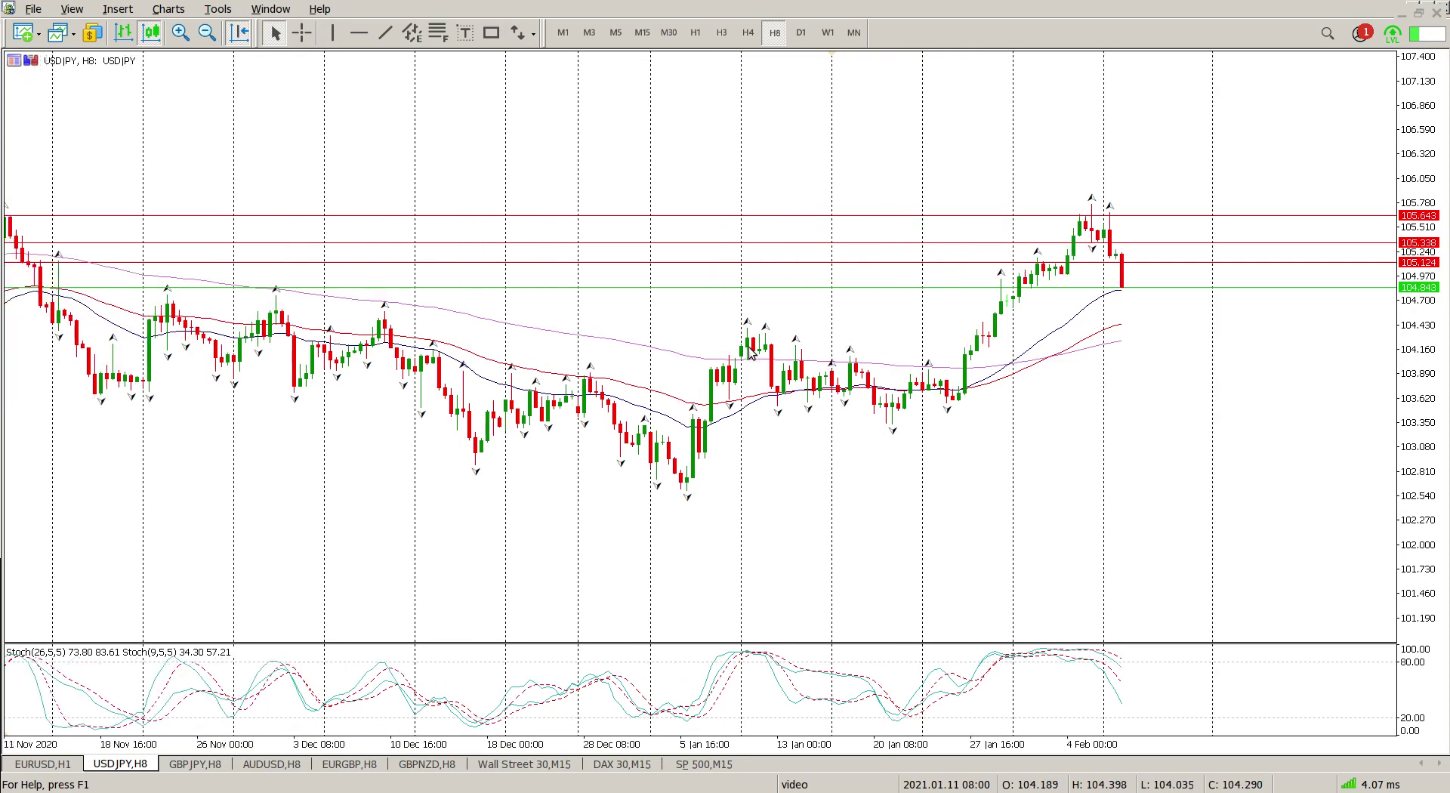
pyautogui.scroll(-4, 750, 353)
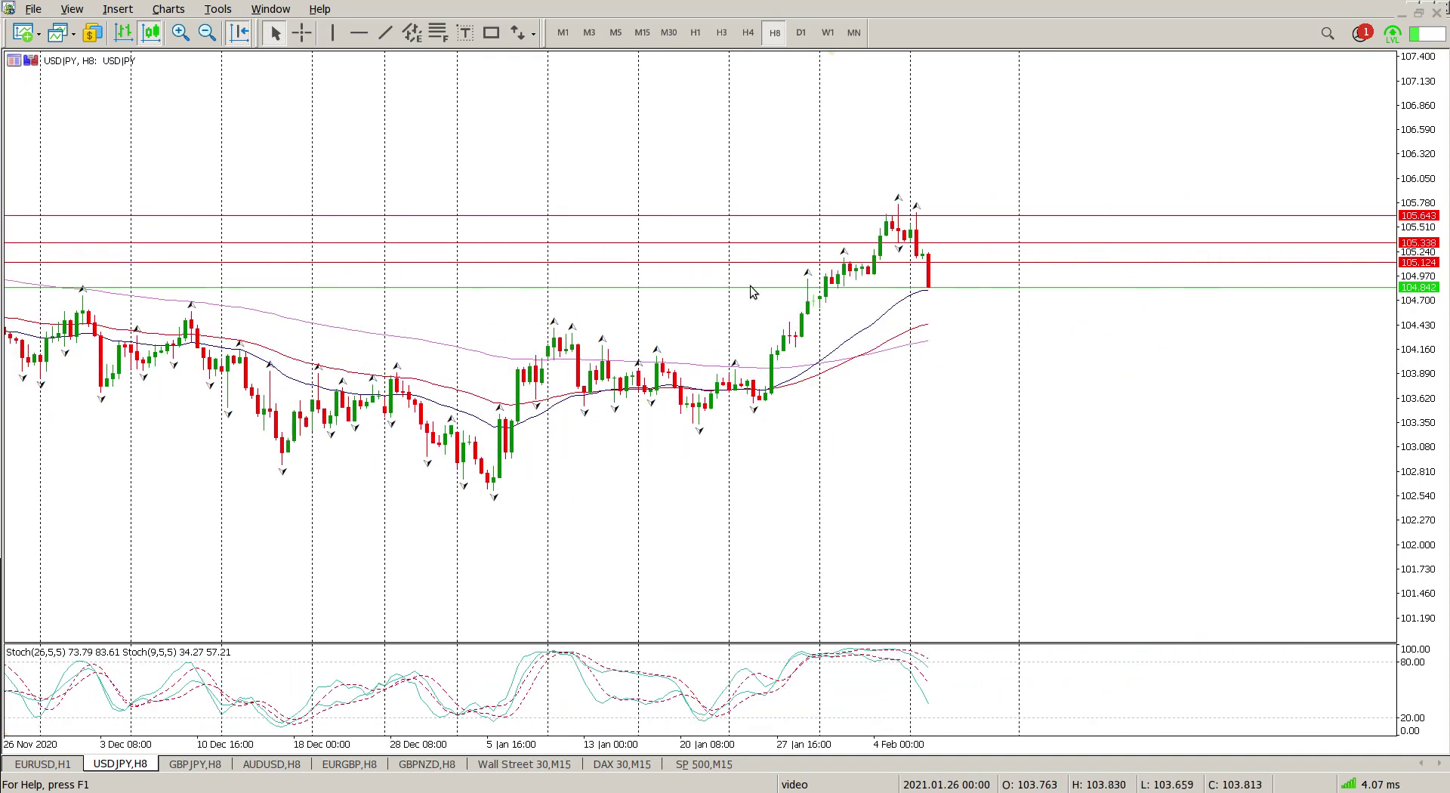
# Step: Add a horizontal line on USDJPY H8 and settle it at 104.411
pyautogui.click(359, 32)
pyautogui.click(841, 349)
pyautogui.moveTo(841, 348); pyautogui.dragTo(929, 307)
pyautogui.scroll(2, 625, 352)
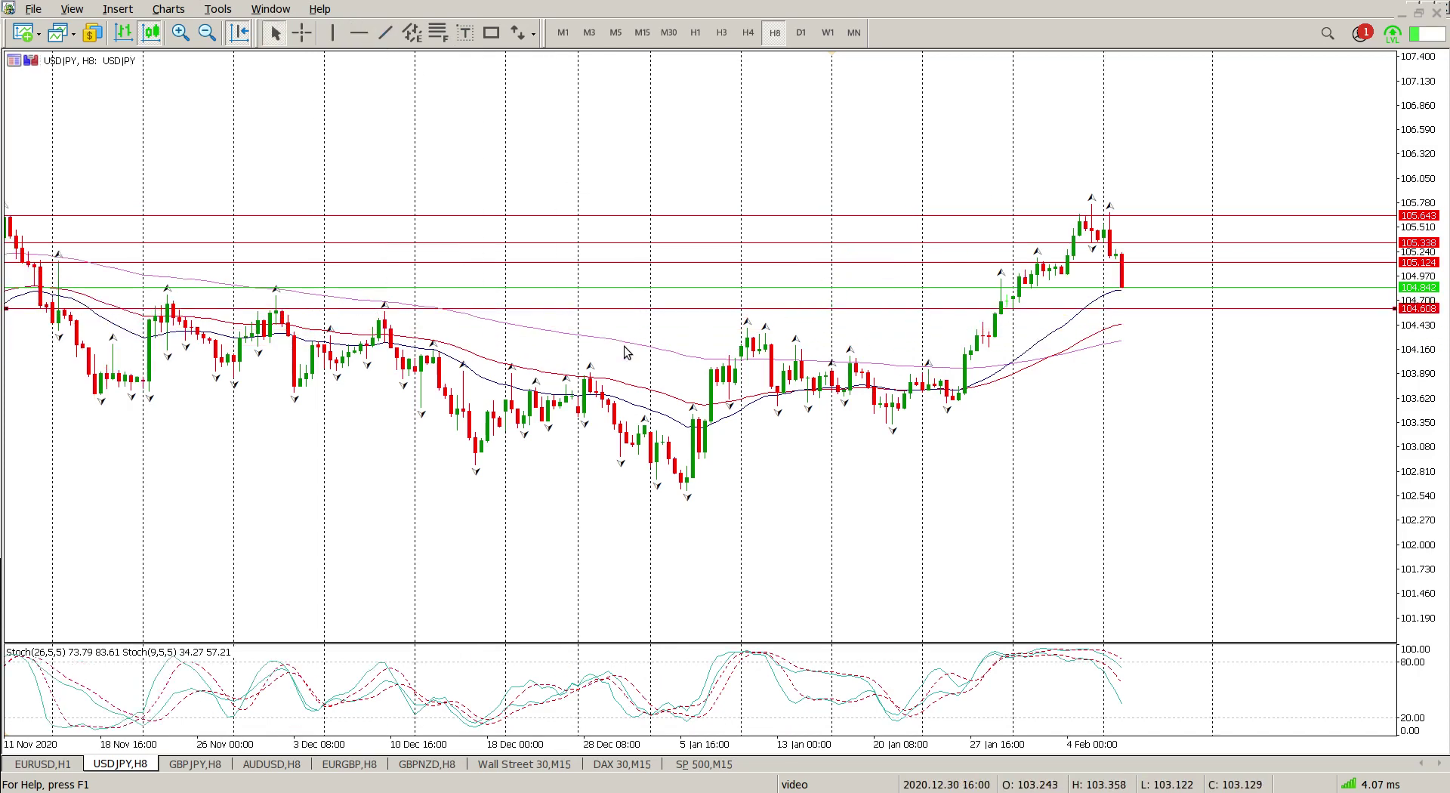
pyautogui.moveTo(200, 308); pyautogui.dragTo(209, 294)
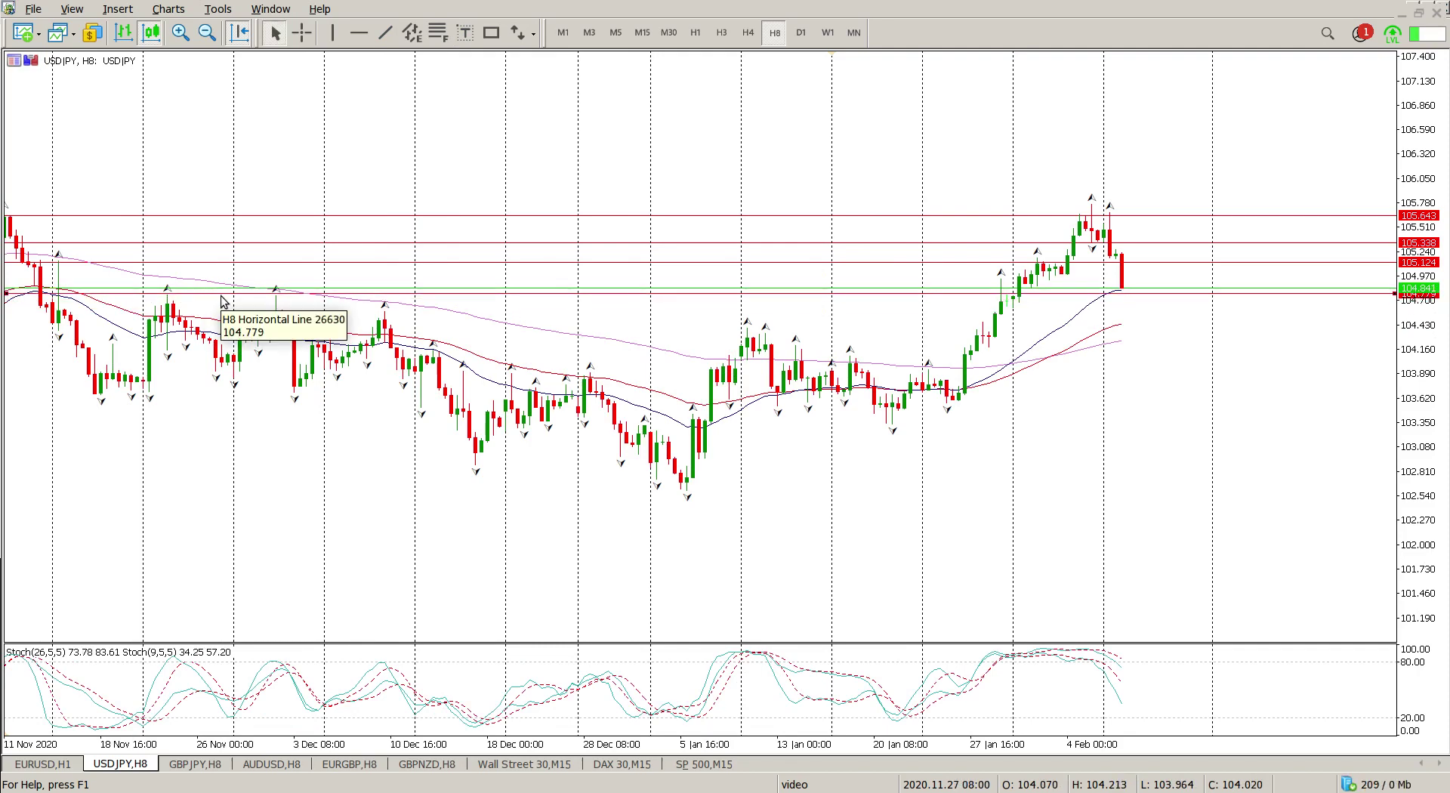
pyautogui.moveTo(223, 301); pyautogui.dragTo(224, 315)
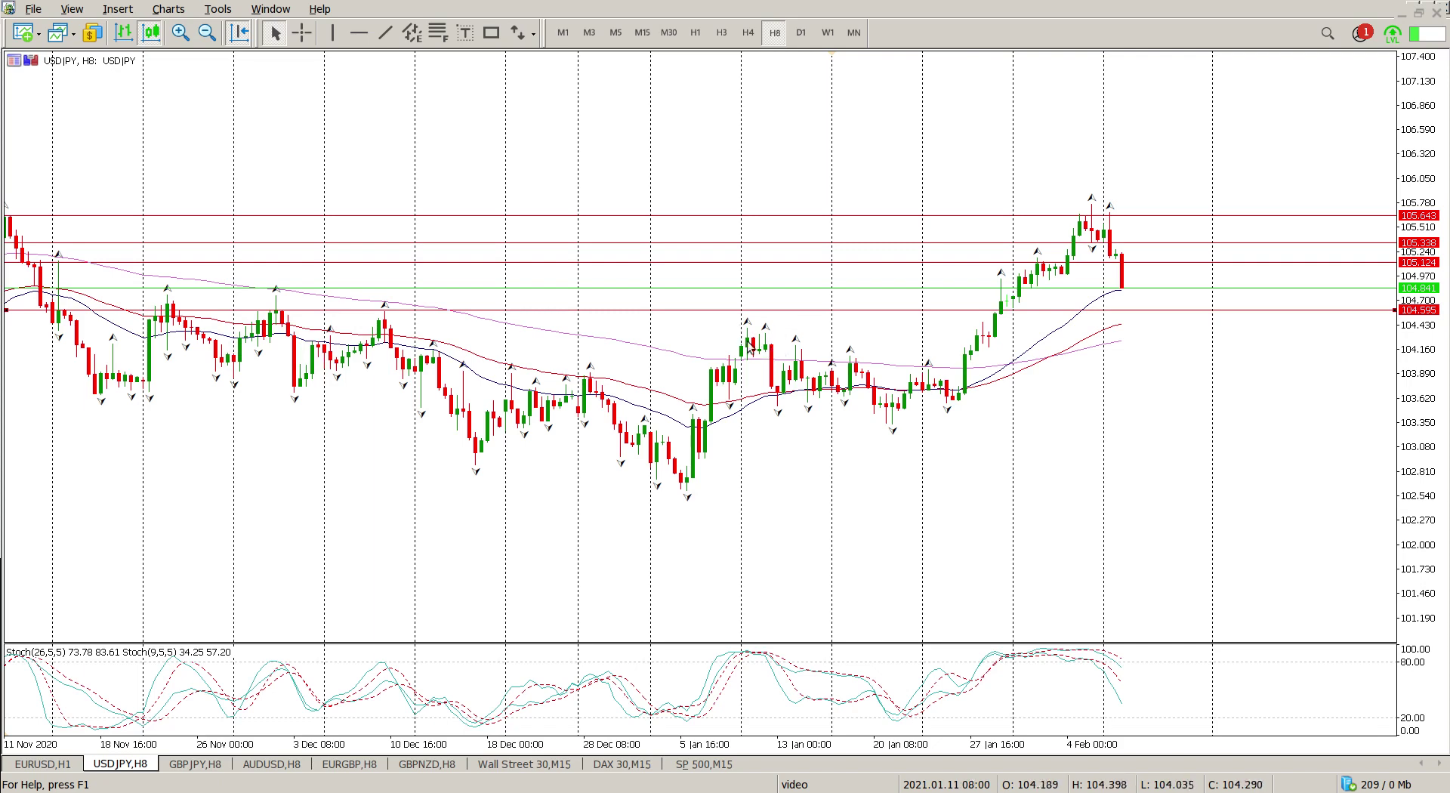
pyautogui.moveTo(760, 310); pyautogui.dragTo(761, 327)
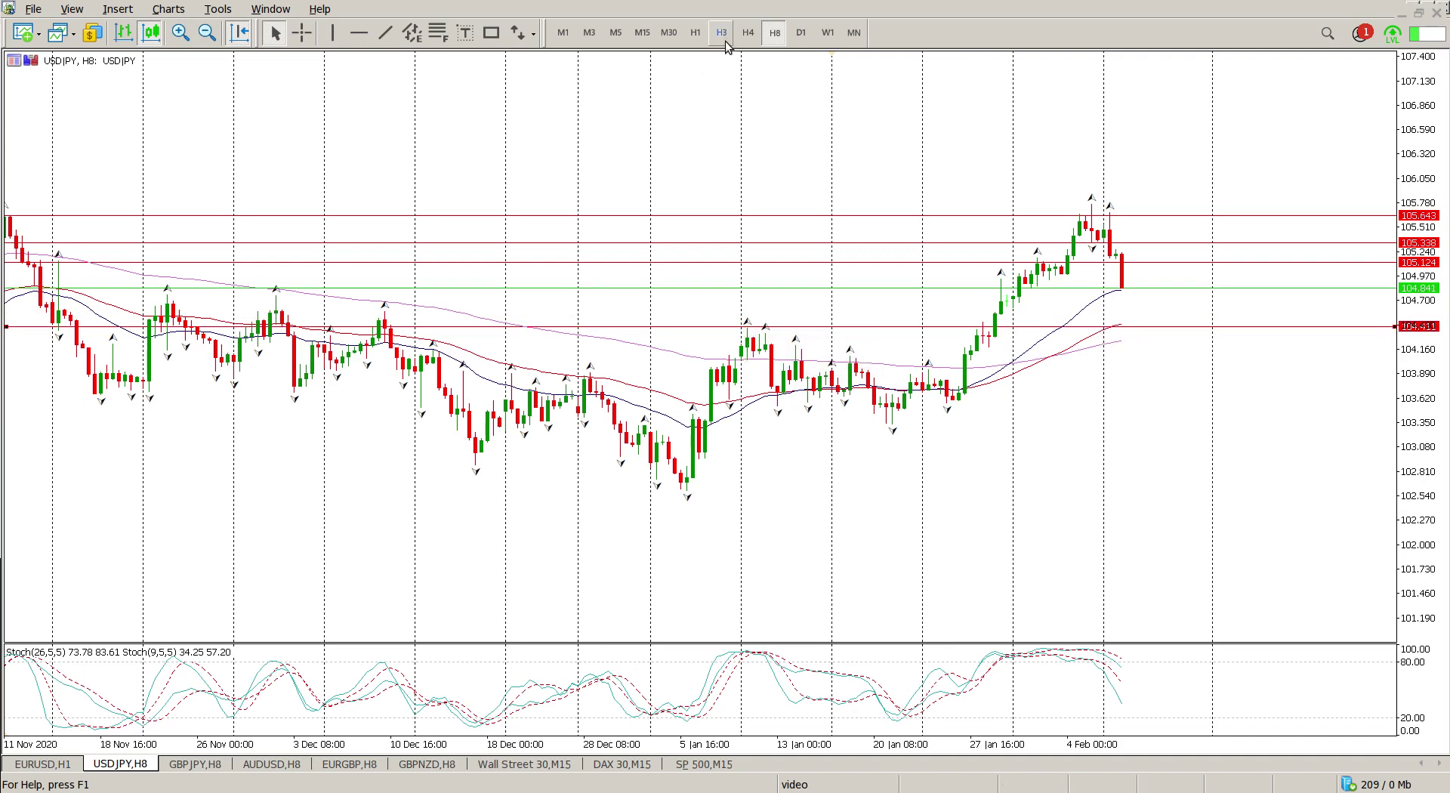
# Step: Switch USDJPY to H1, rescale its prices, and lower the top red line to 104.970
pyautogui.click(695, 32)
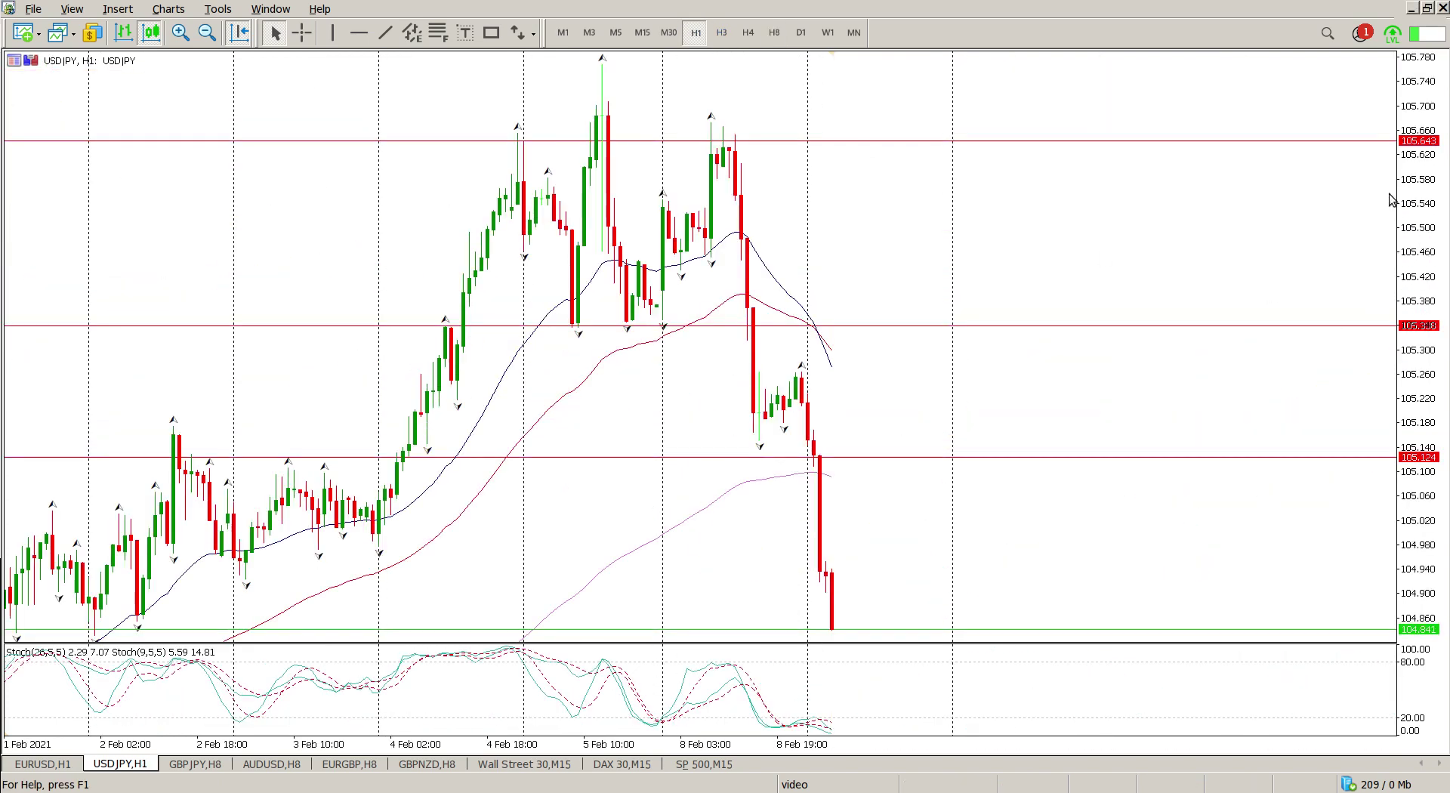
pyautogui.moveTo(1420, 201); pyautogui.dragTo(1433, 381)
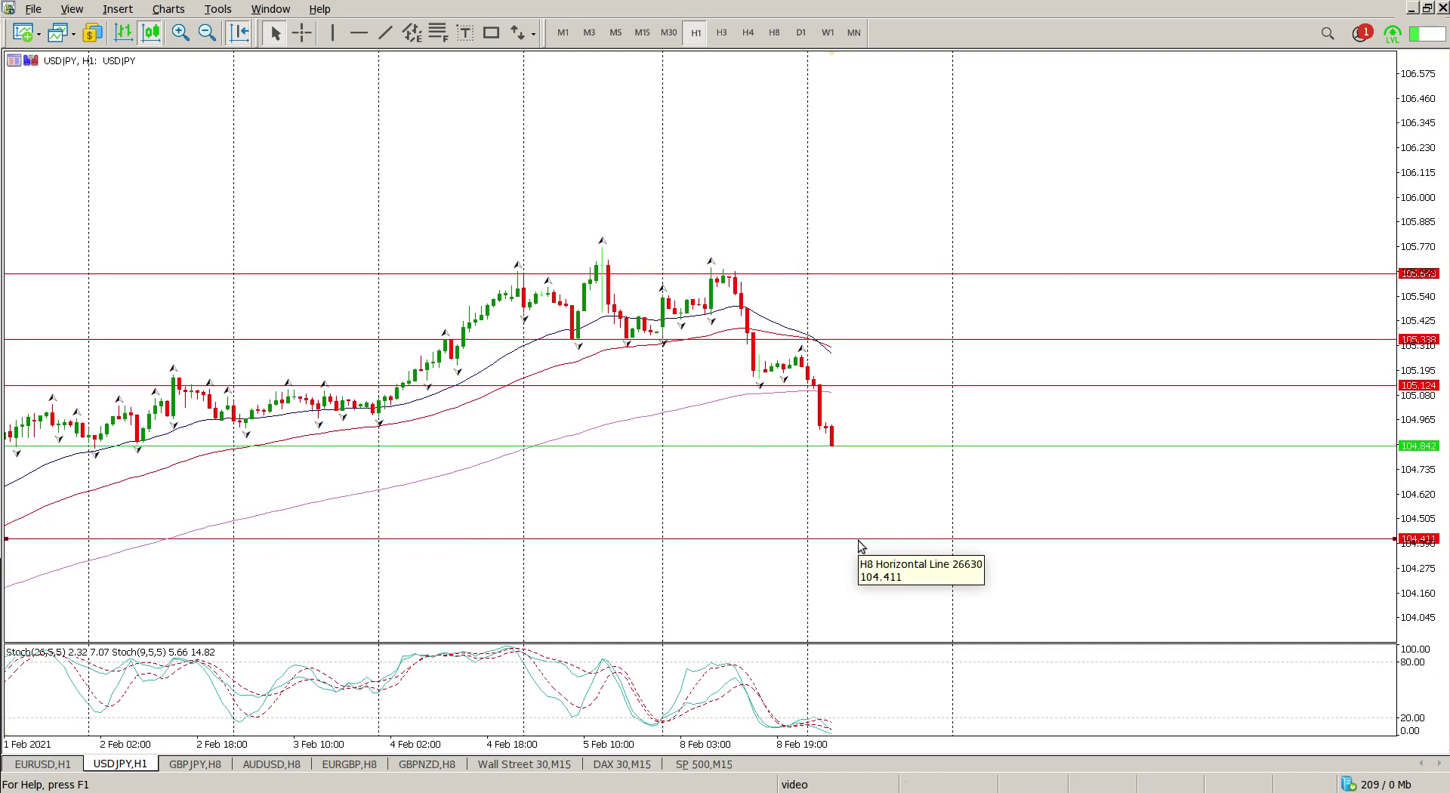
pyautogui.scroll(3, 861, 545)
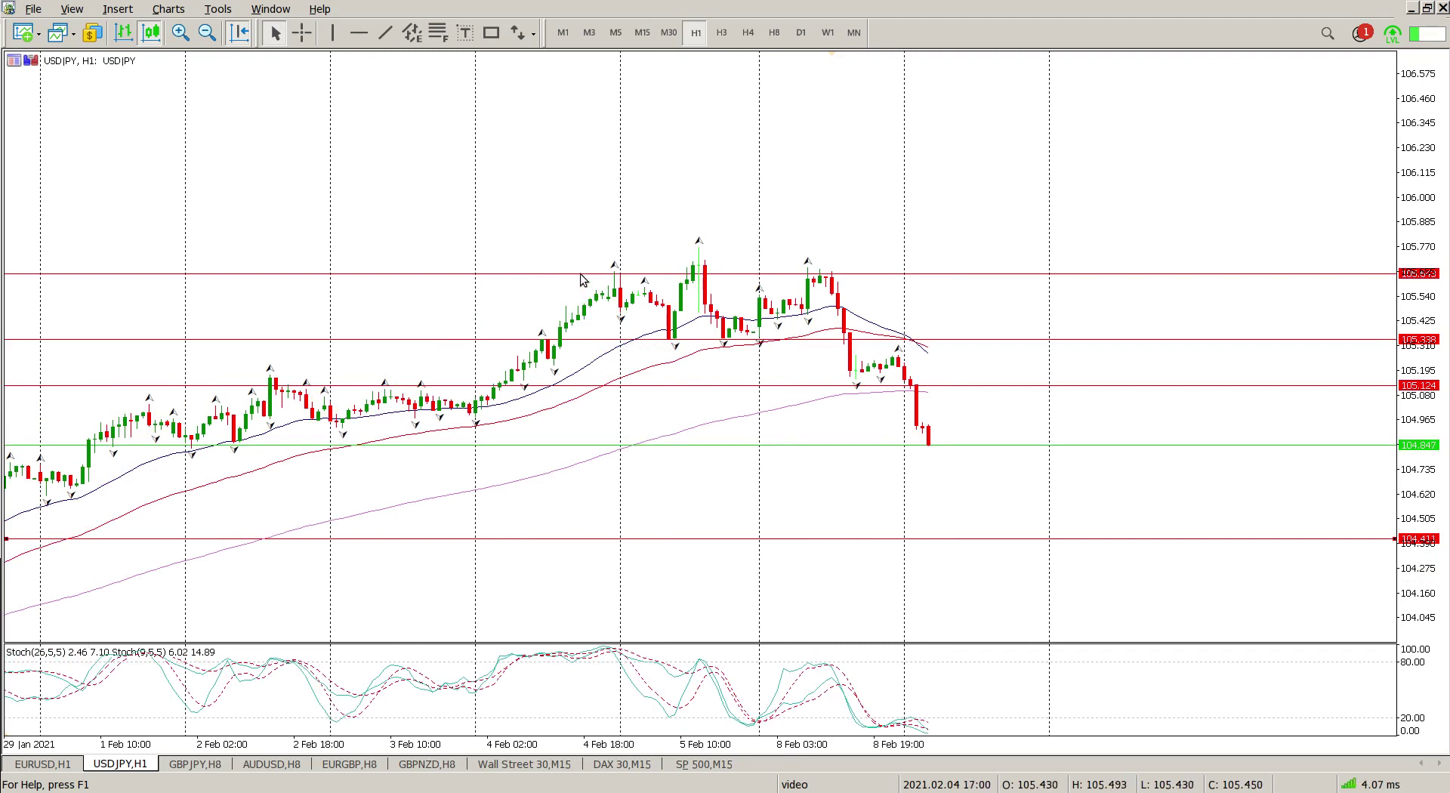
pyautogui.moveTo(581, 274); pyautogui.dragTo(618, 420)
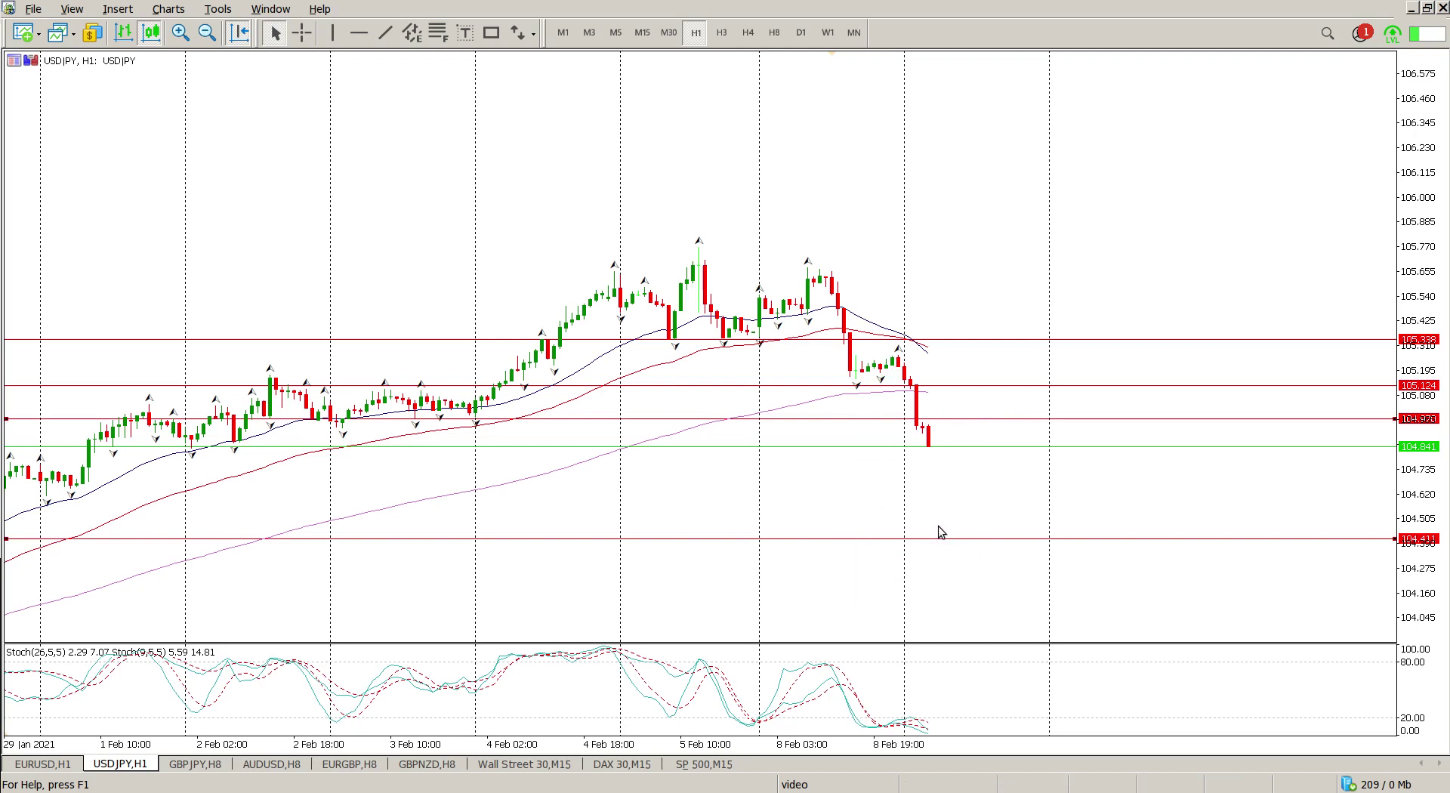
# Step: Open the GBPJPY H8 chart, compress its price scale, and switch it to H1
pyautogui.click(191, 764)
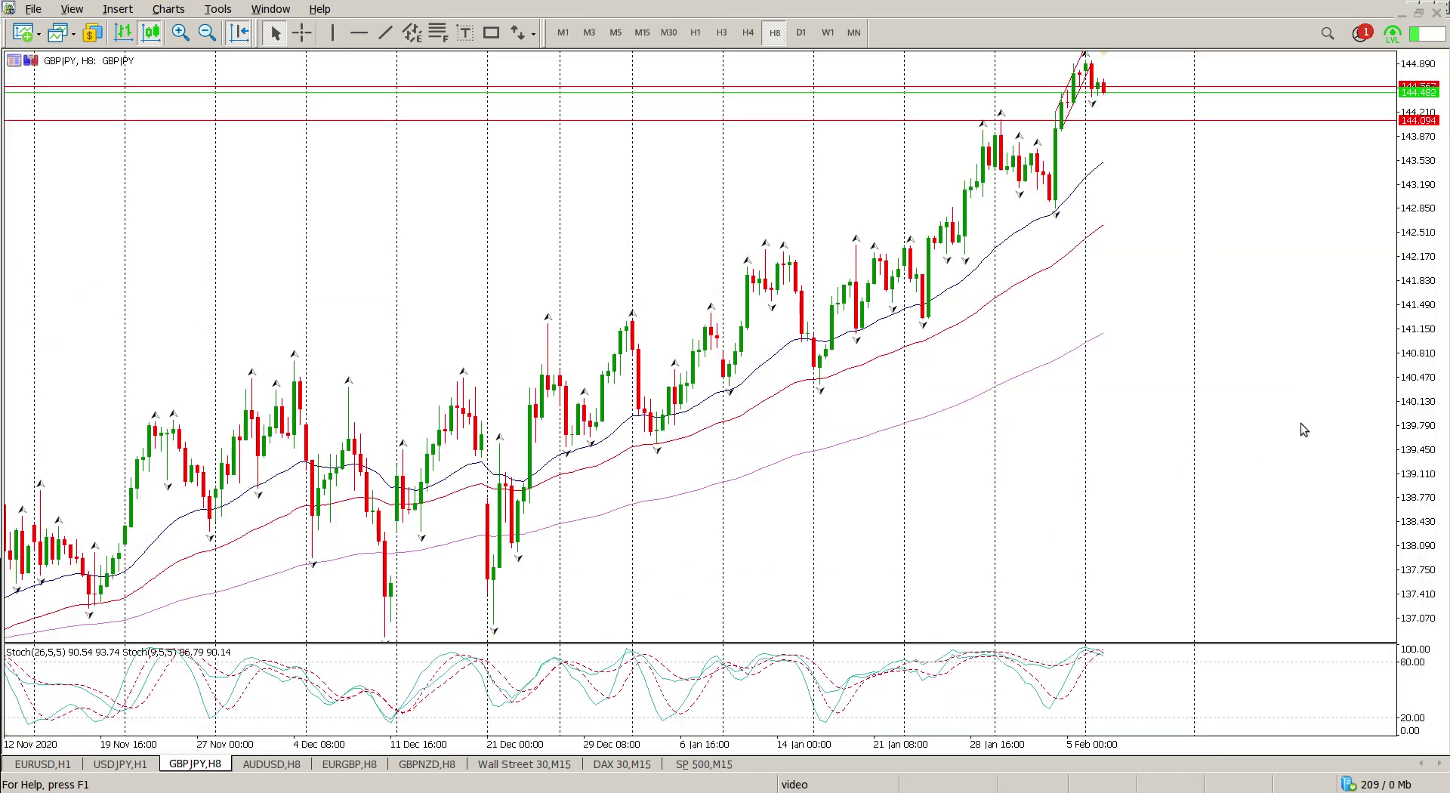
pyautogui.moveTo(1418, 343); pyautogui.dragTo(1367, 563)
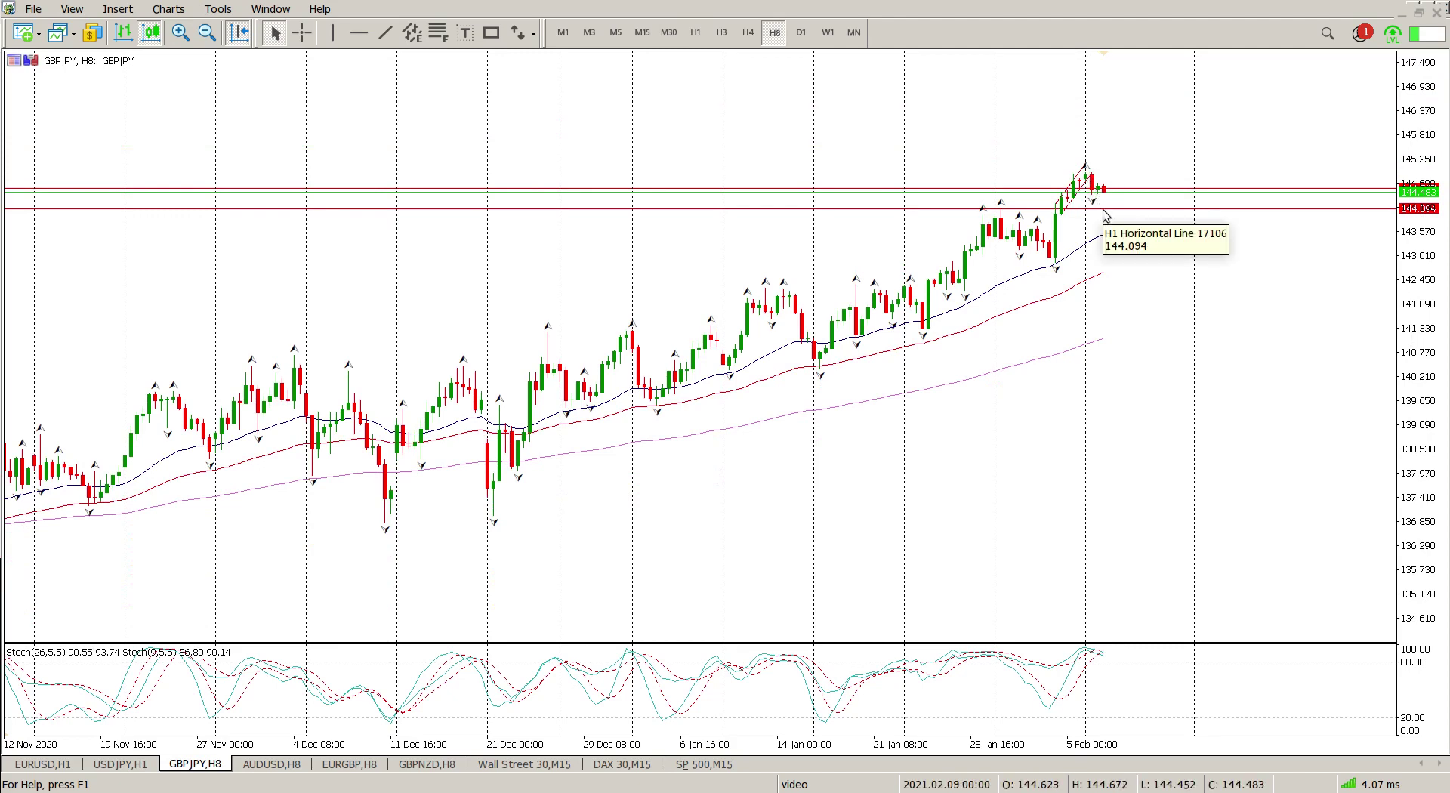
pyautogui.click(695, 33)
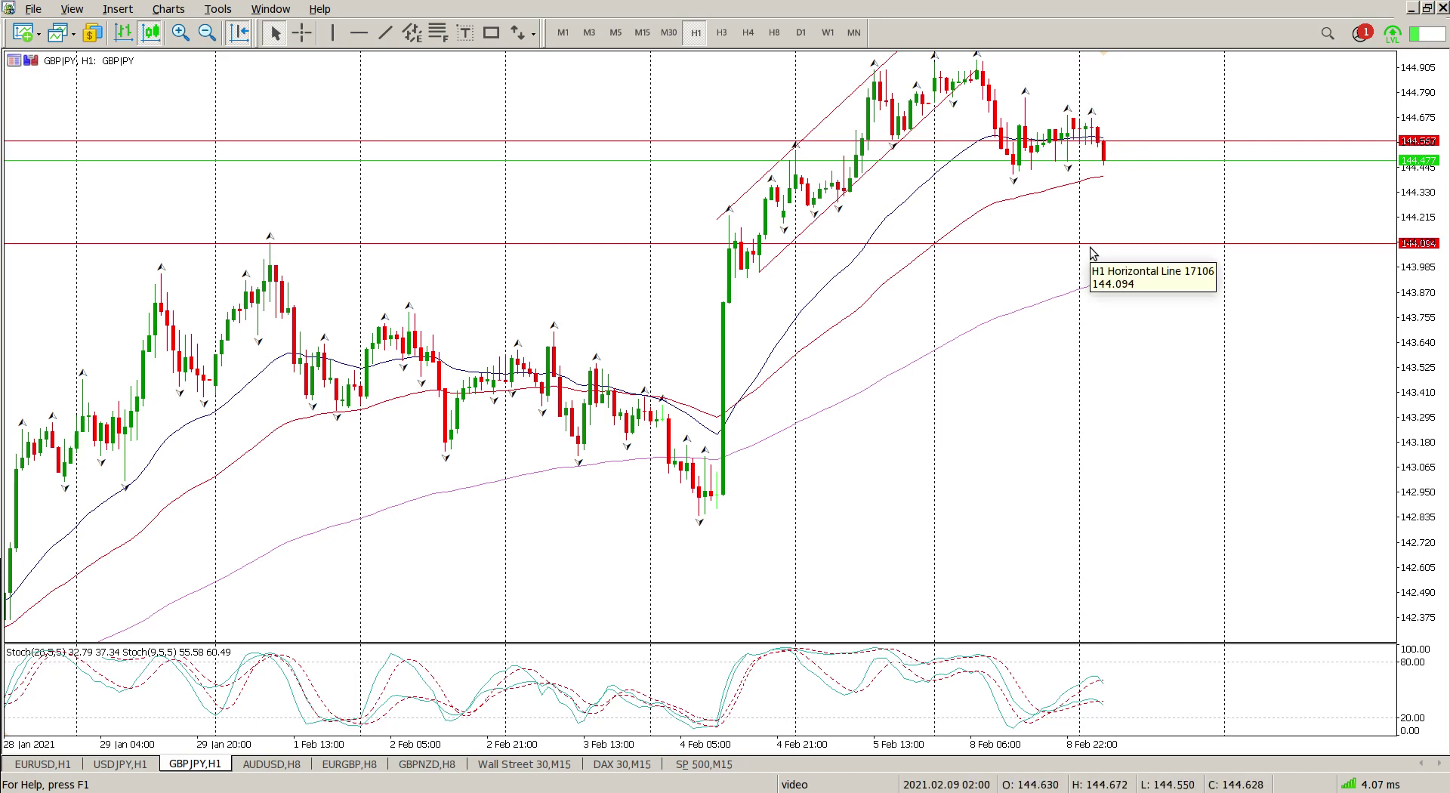
pyautogui.scroll(2, 1090, 252)
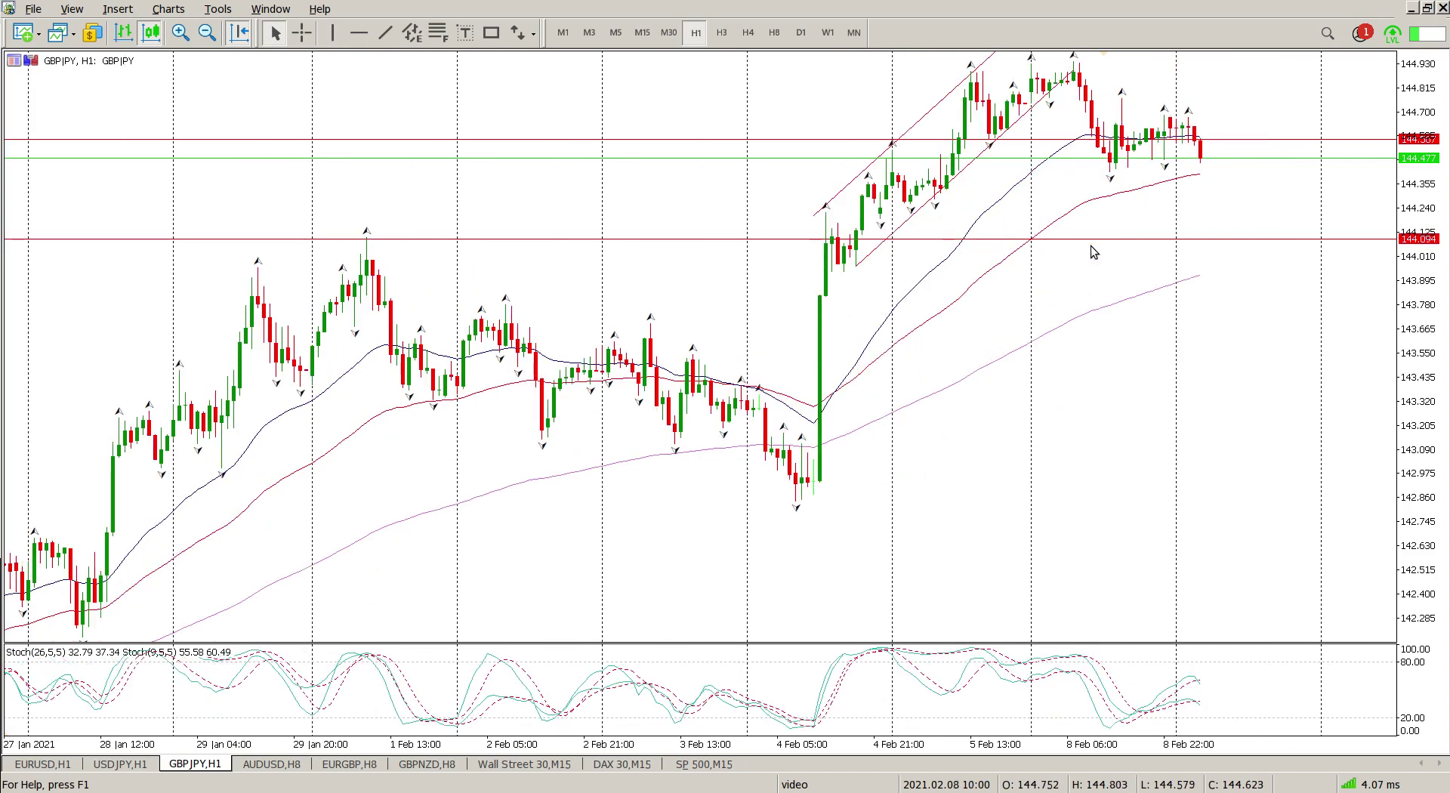
# Step: Bring up the AUDUSD H8 chart with its descending channel and 0.76819–0.76475 support lines
pyautogui.click(271, 764)
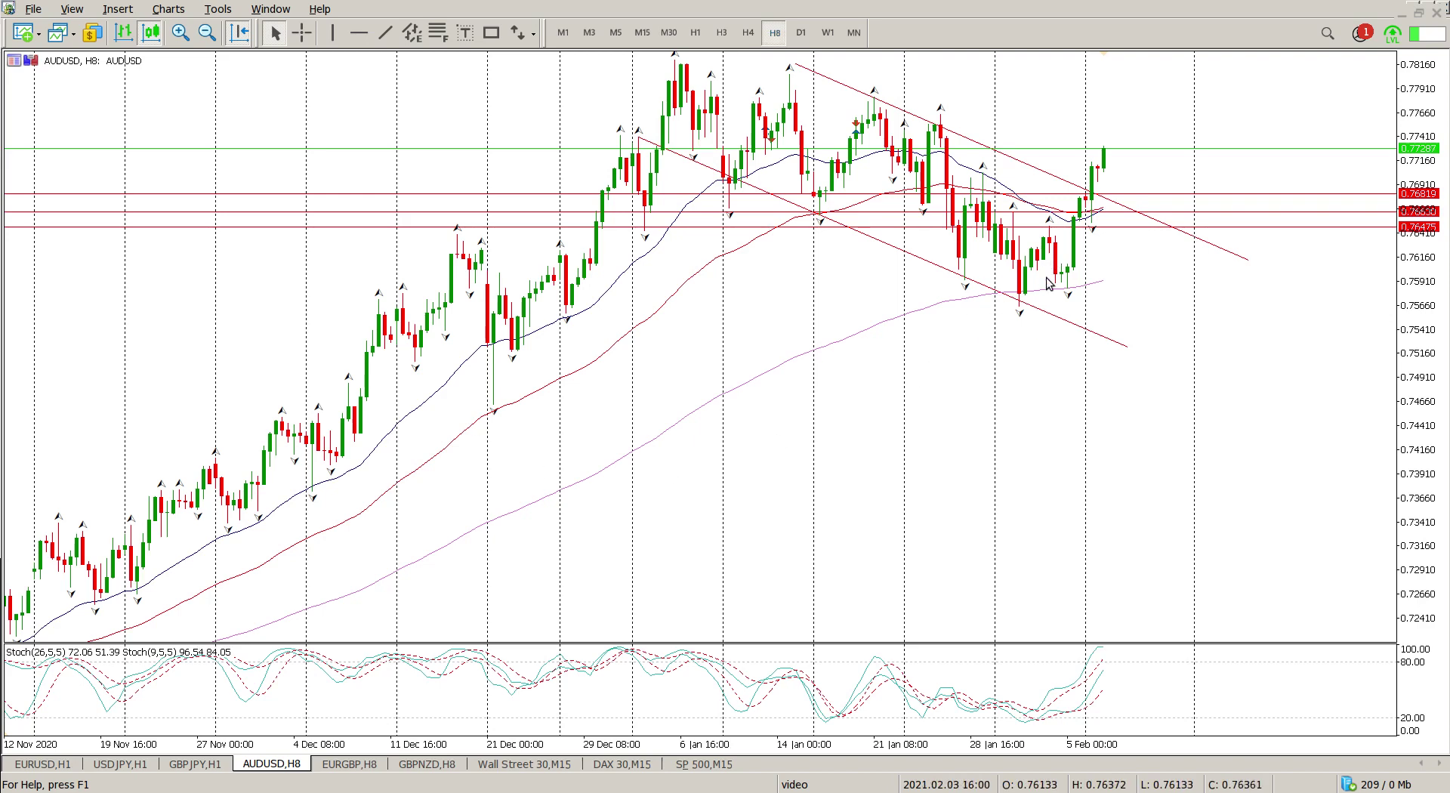
pyautogui.moveTo(1044, 295)
# Step: Switch AUDUSD to H1, raise the 0.76475 support to about 0.76990, and compress prices
pyautogui.click(695, 32)
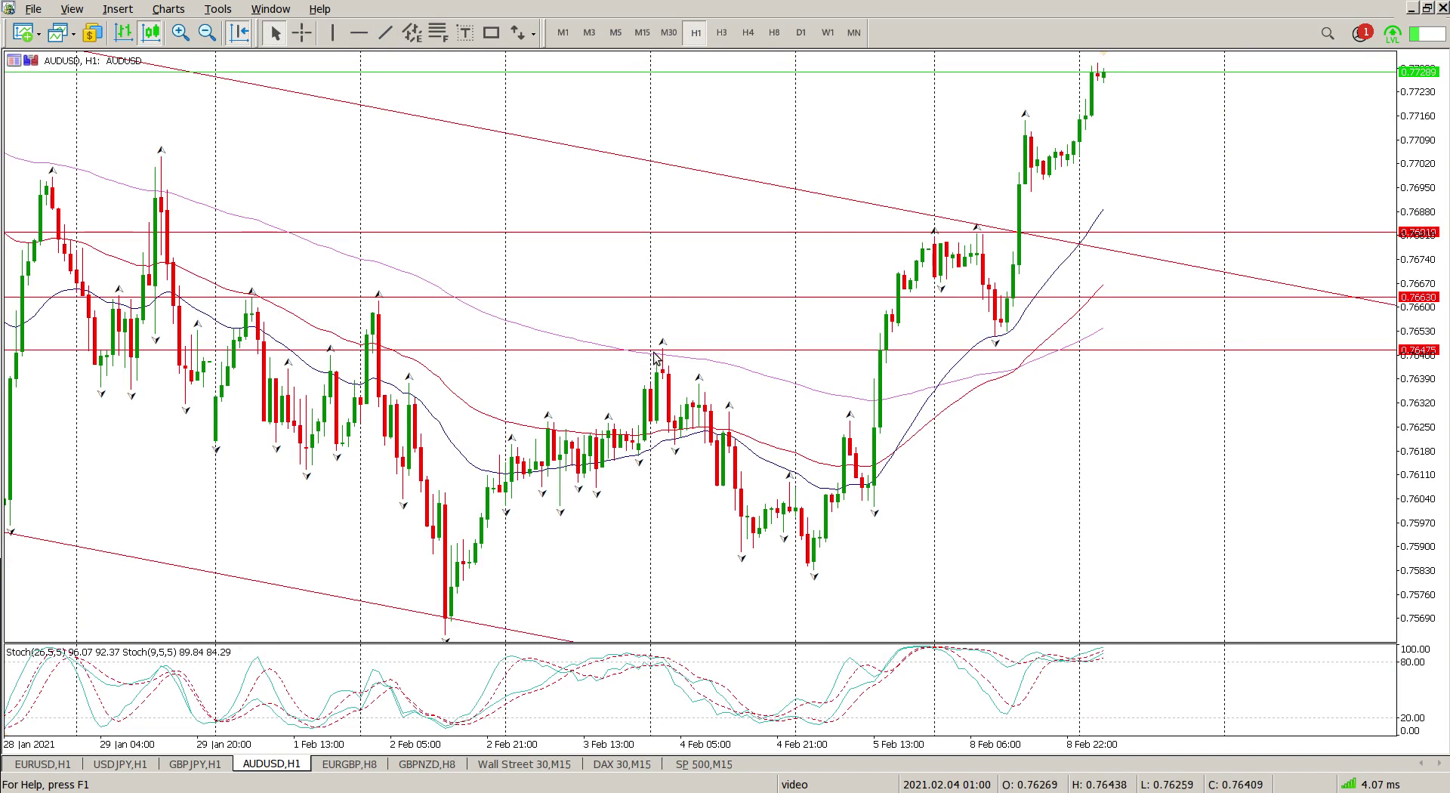
pyautogui.moveTo(617, 351); pyautogui.dragTo(634, 179)
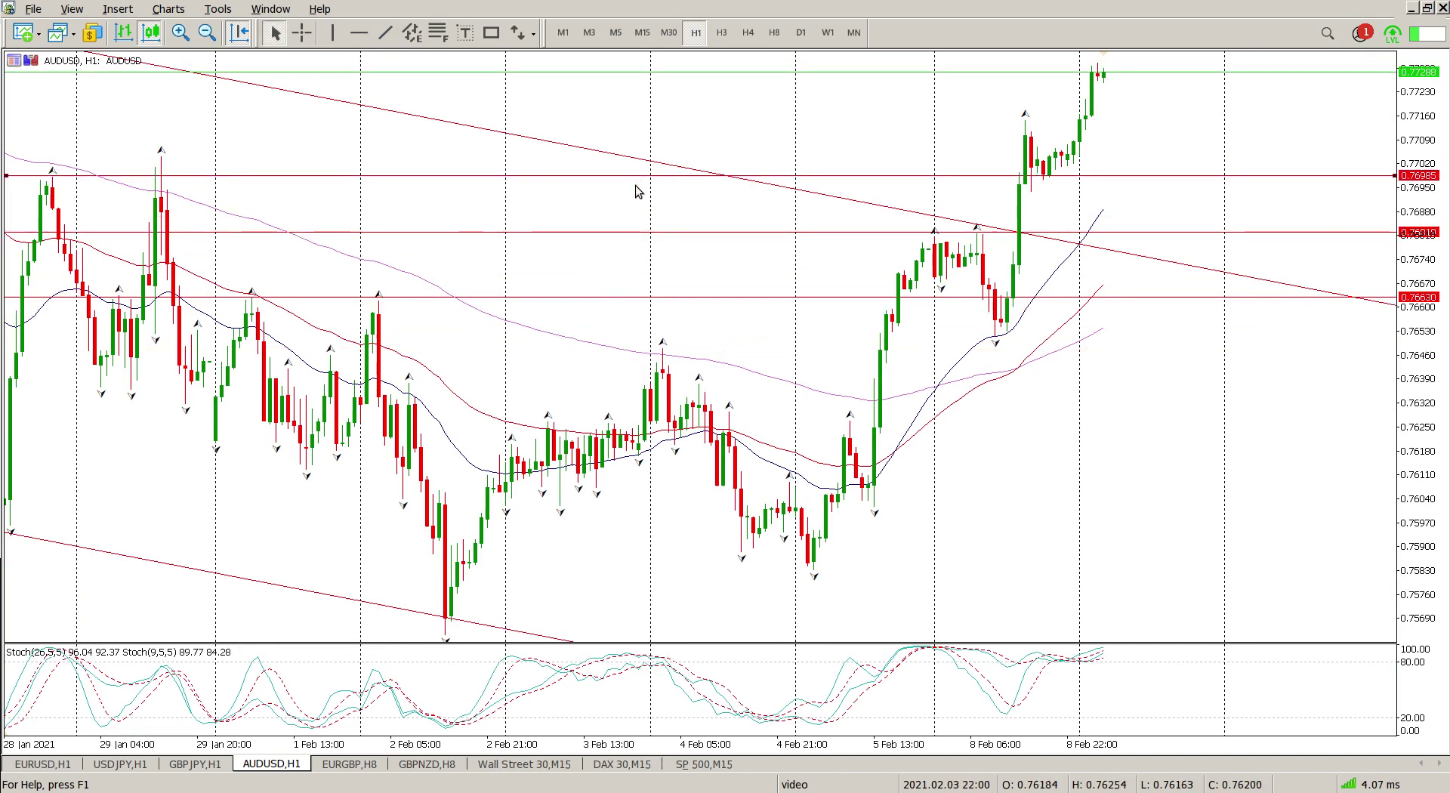
pyautogui.scroll(-3, 638, 188)
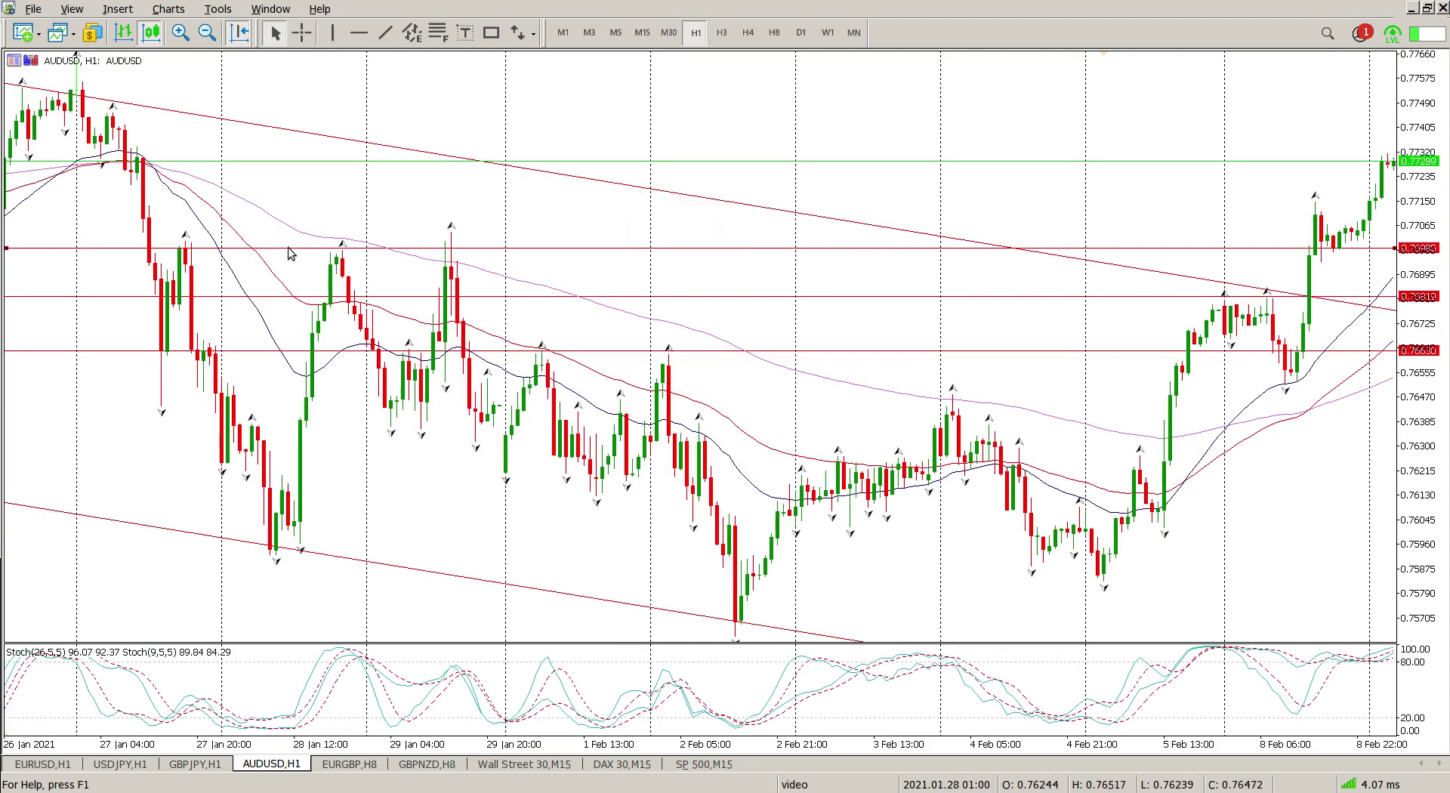
pyautogui.scroll(5, 637, 227)
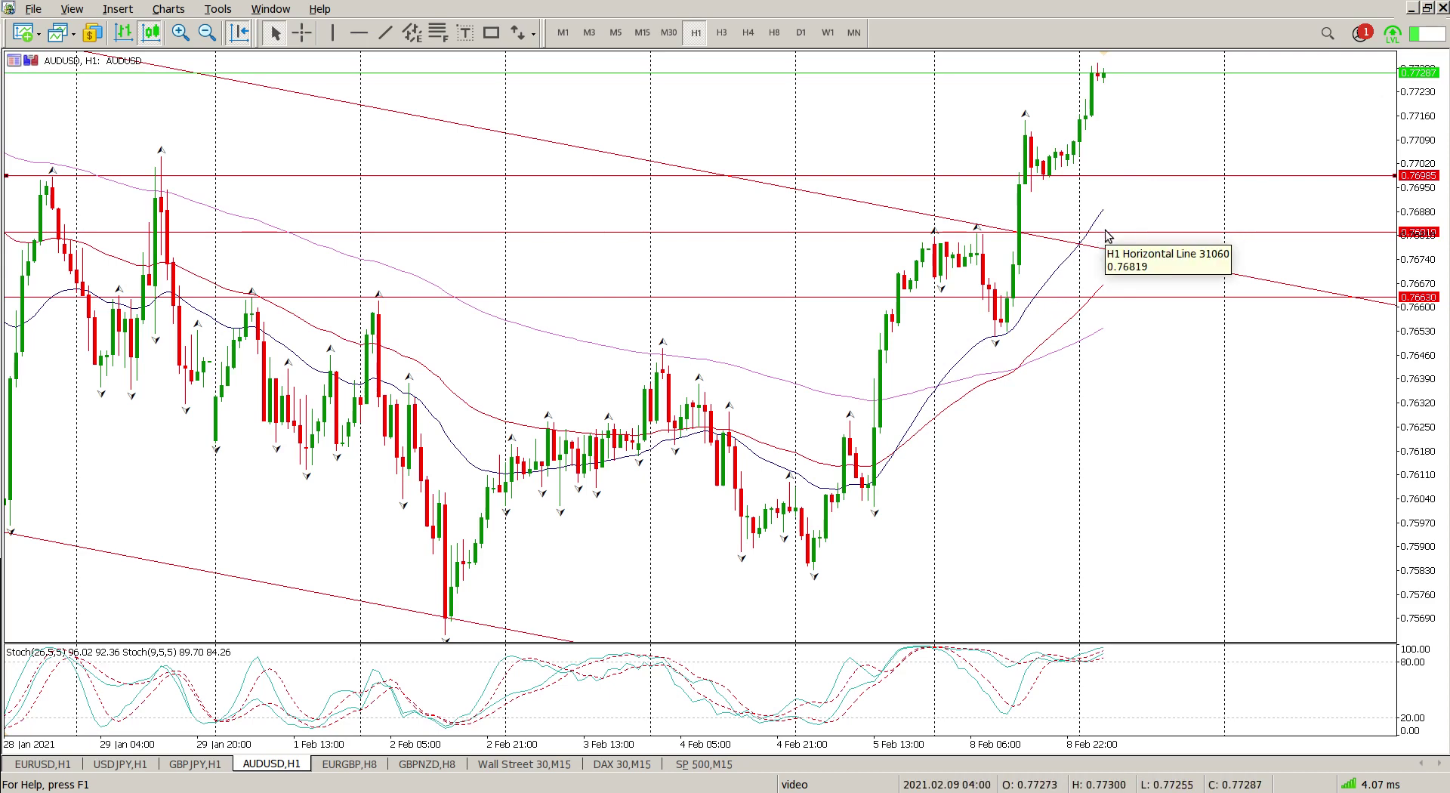
pyautogui.moveTo(1420, 272); pyautogui.dragTo(1379, 394)
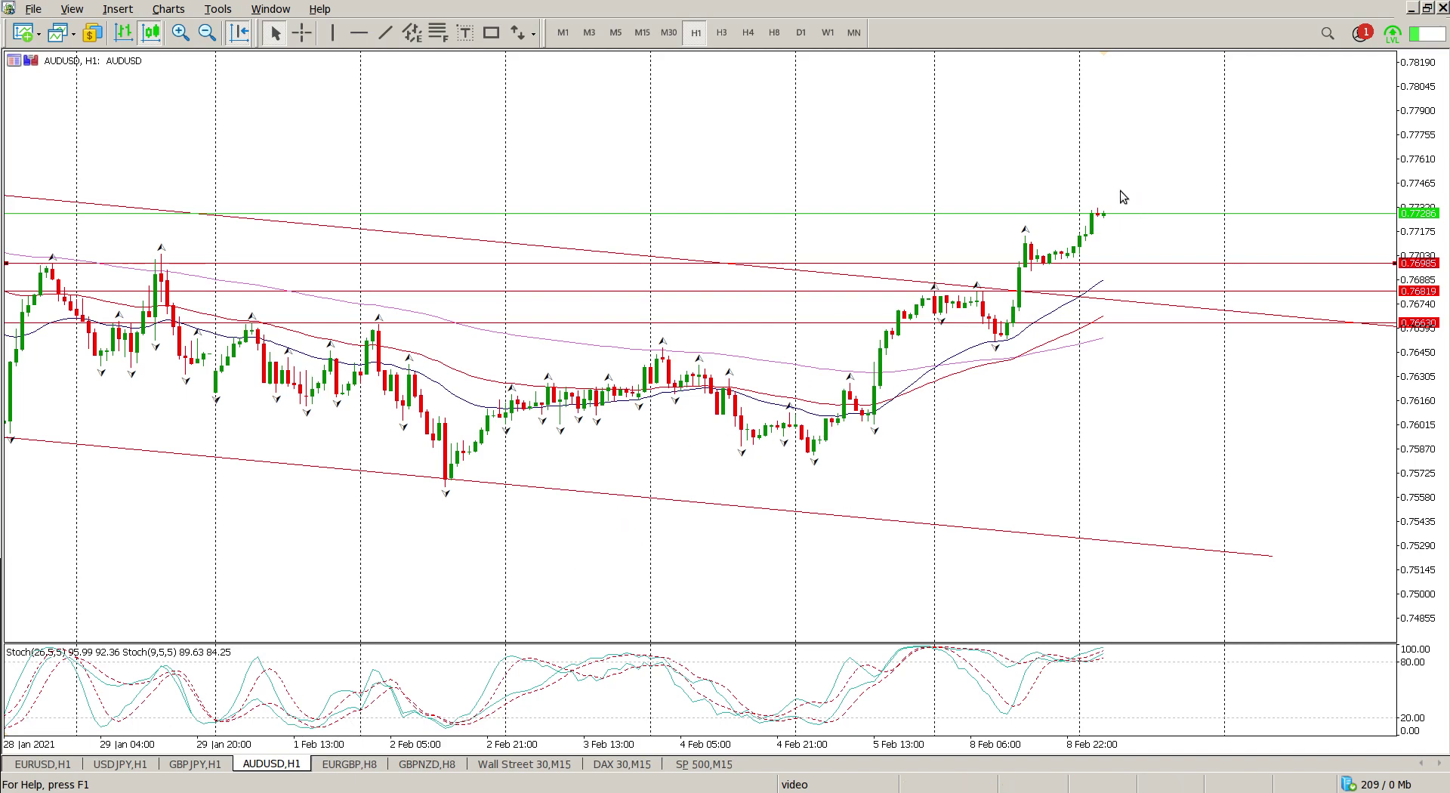
pyautogui.click(358, 765)
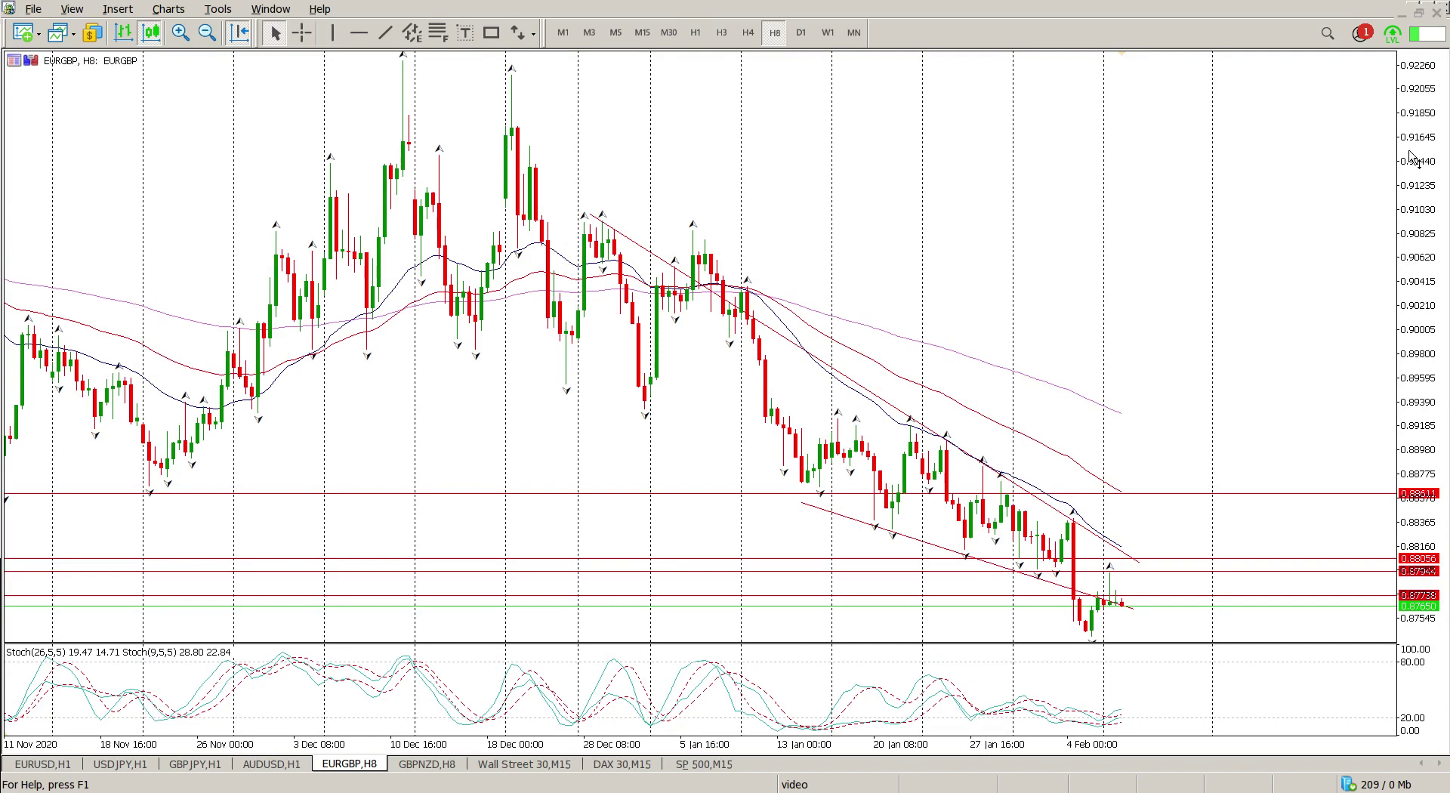
# Step: Compress the EURGBP H8 price scale to roughly 0.8646–0.9318
pyautogui.moveTo(1415, 160); pyautogui.dragTo(1367, 268)
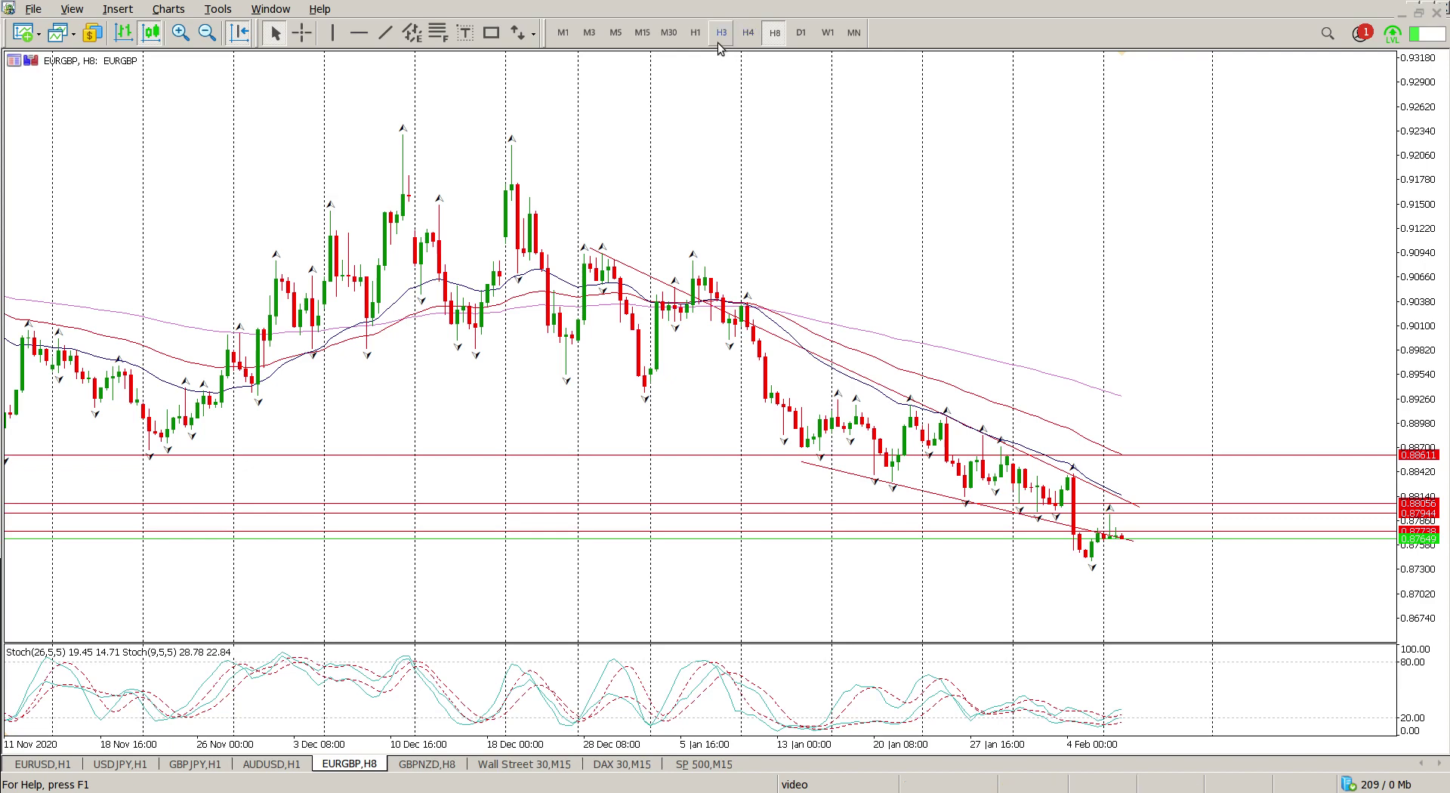
# Step: Put EURGBP on H1, compress the price scale, and drag the 0.88056 line down to about 0.8763
pyautogui.click(697, 33)
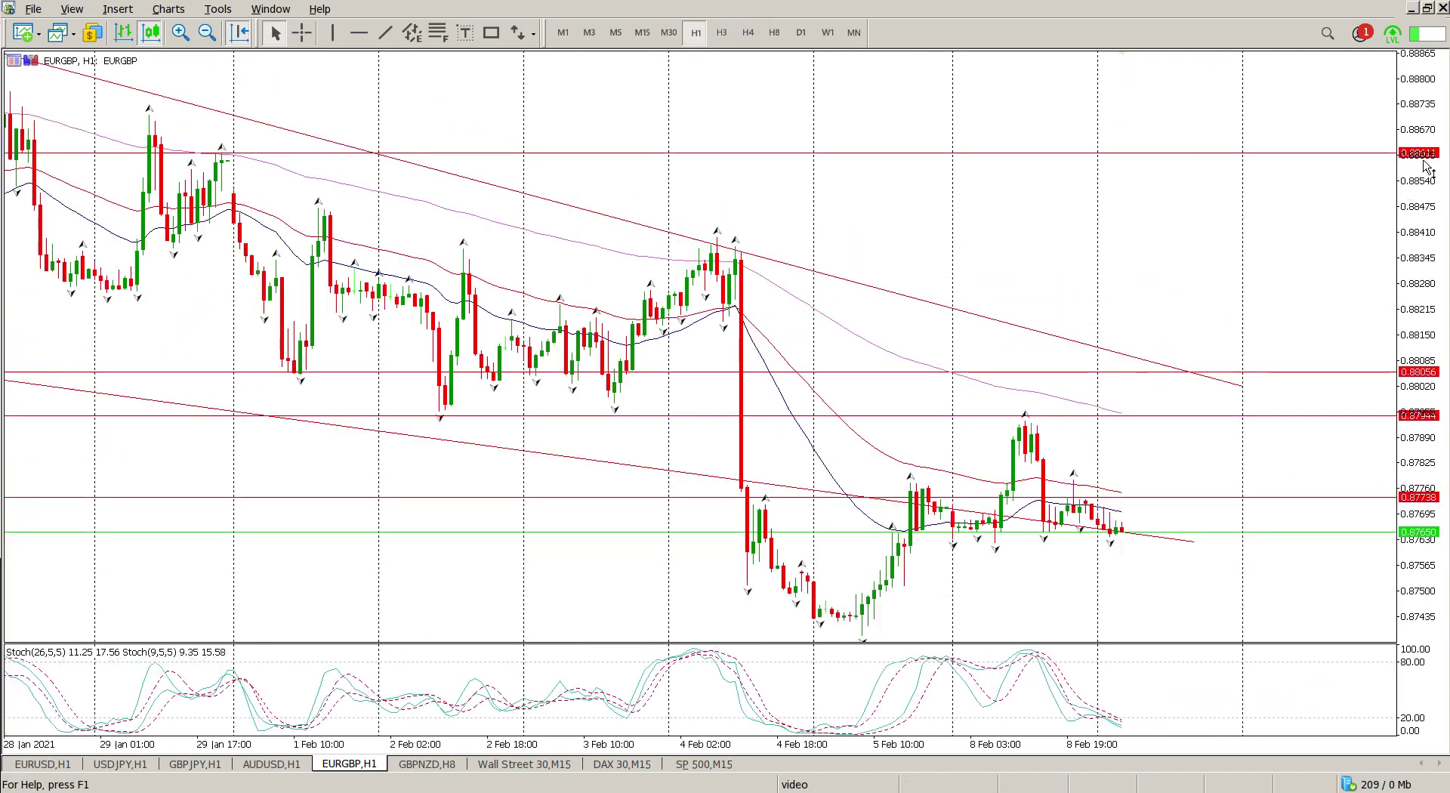
pyautogui.moveTo(1412, 204); pyautogui.dragTo(1402, 257)
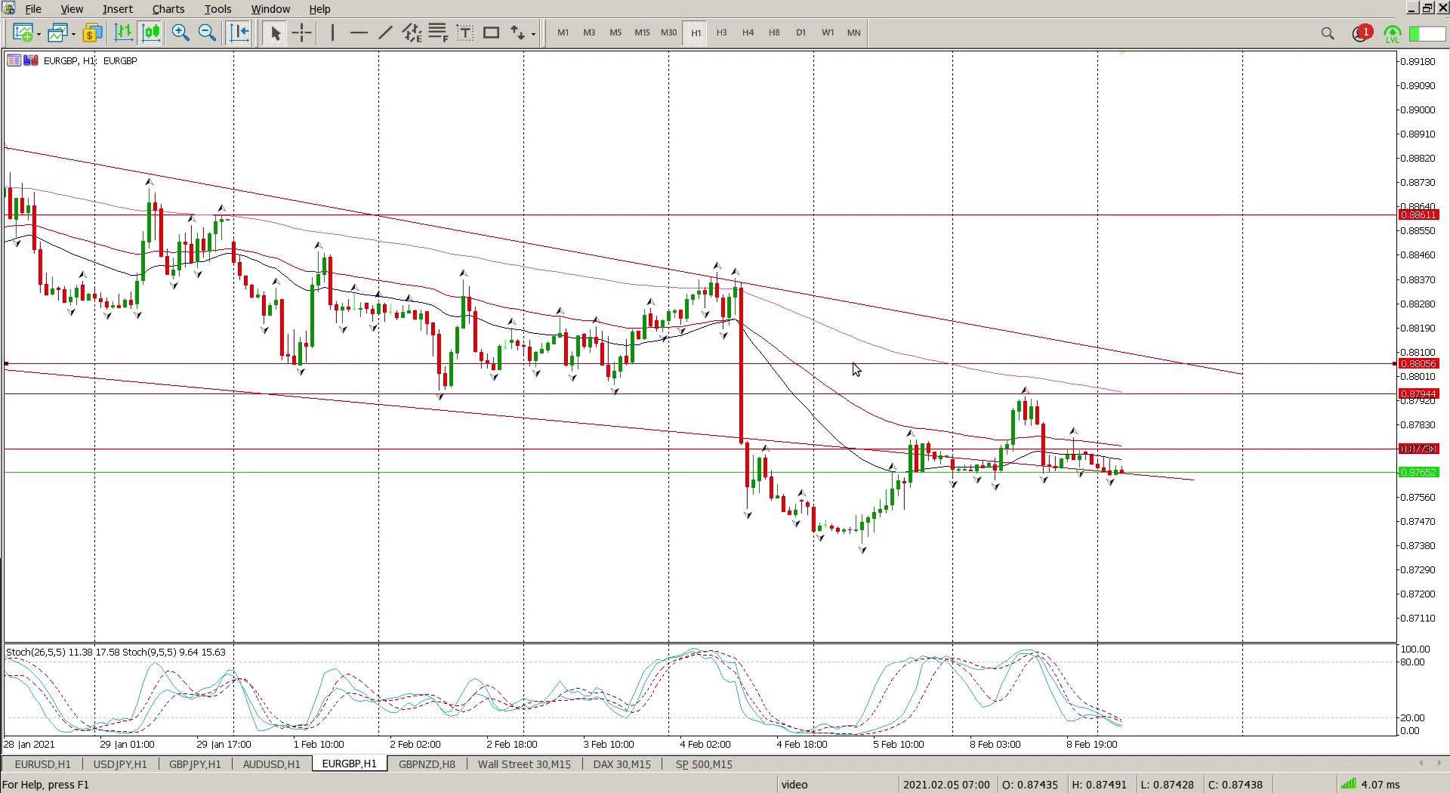
pyautogui.moveTo(853, 368); pyautogui.dragTo(989, 478)
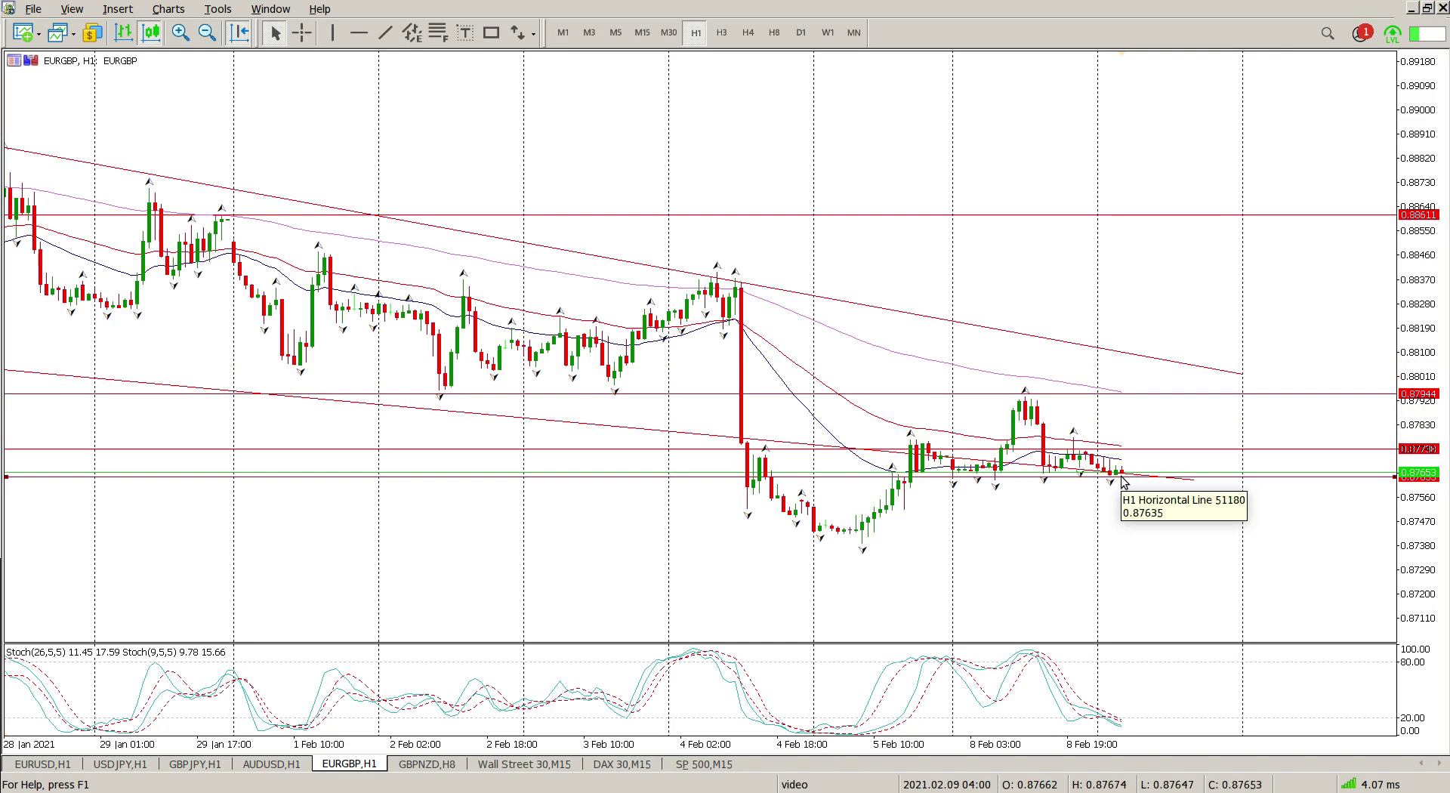
# Step: Scroll back through history, return to the latest bars, then move on to the GBPNZD H8 chart
pyautogui.scroll(5, 556, 417)
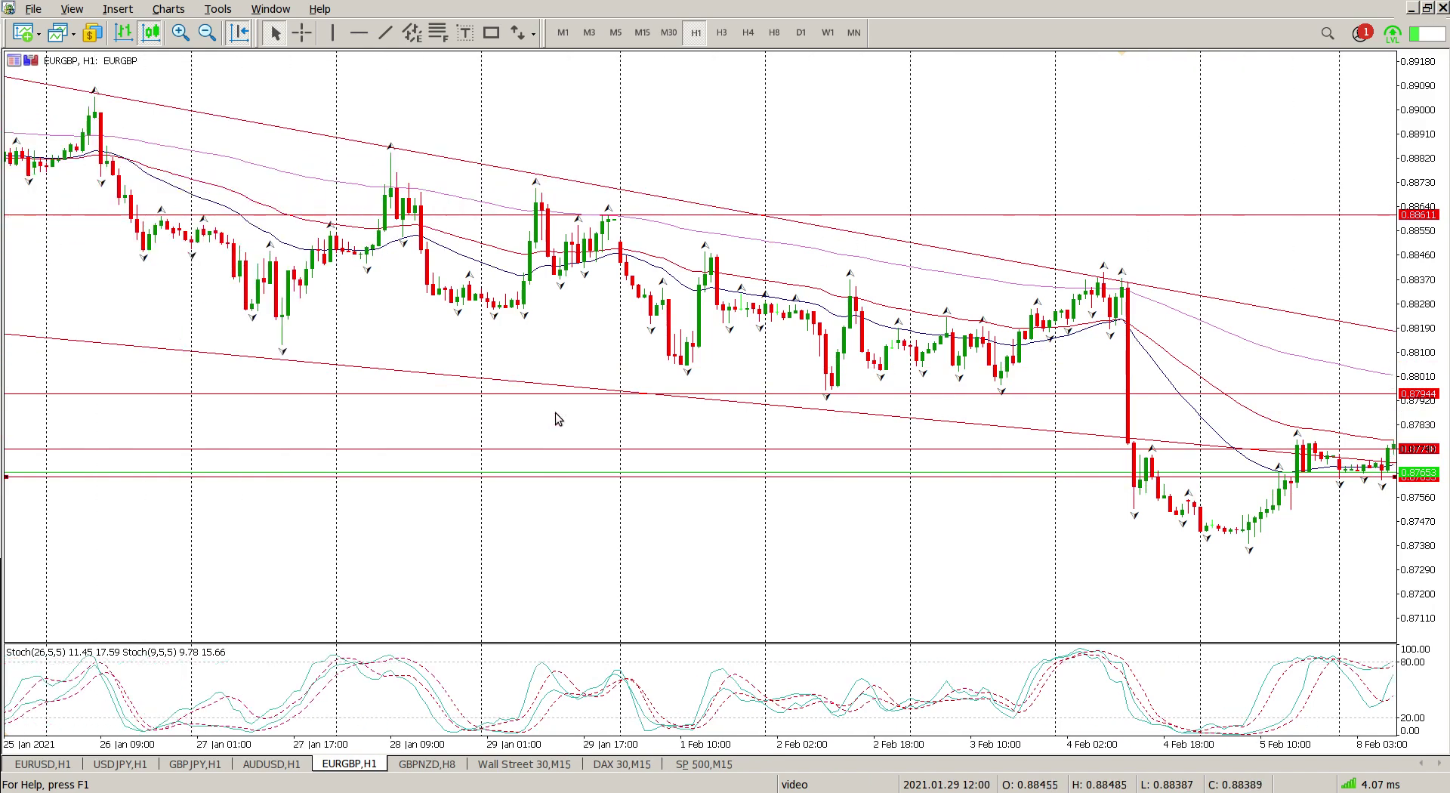
pyautogui.scroll(4, 555, 414)
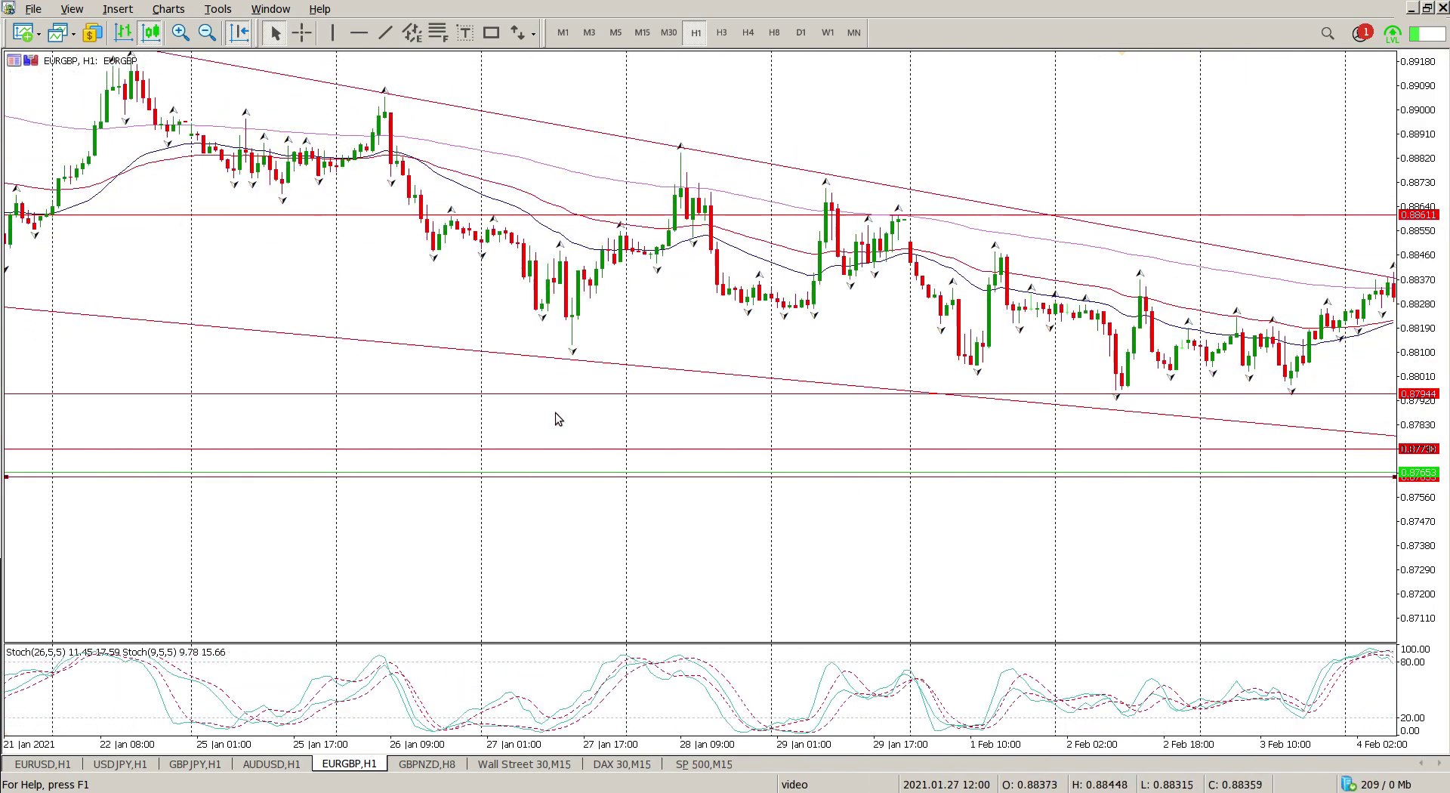
pyautogui.press('End')
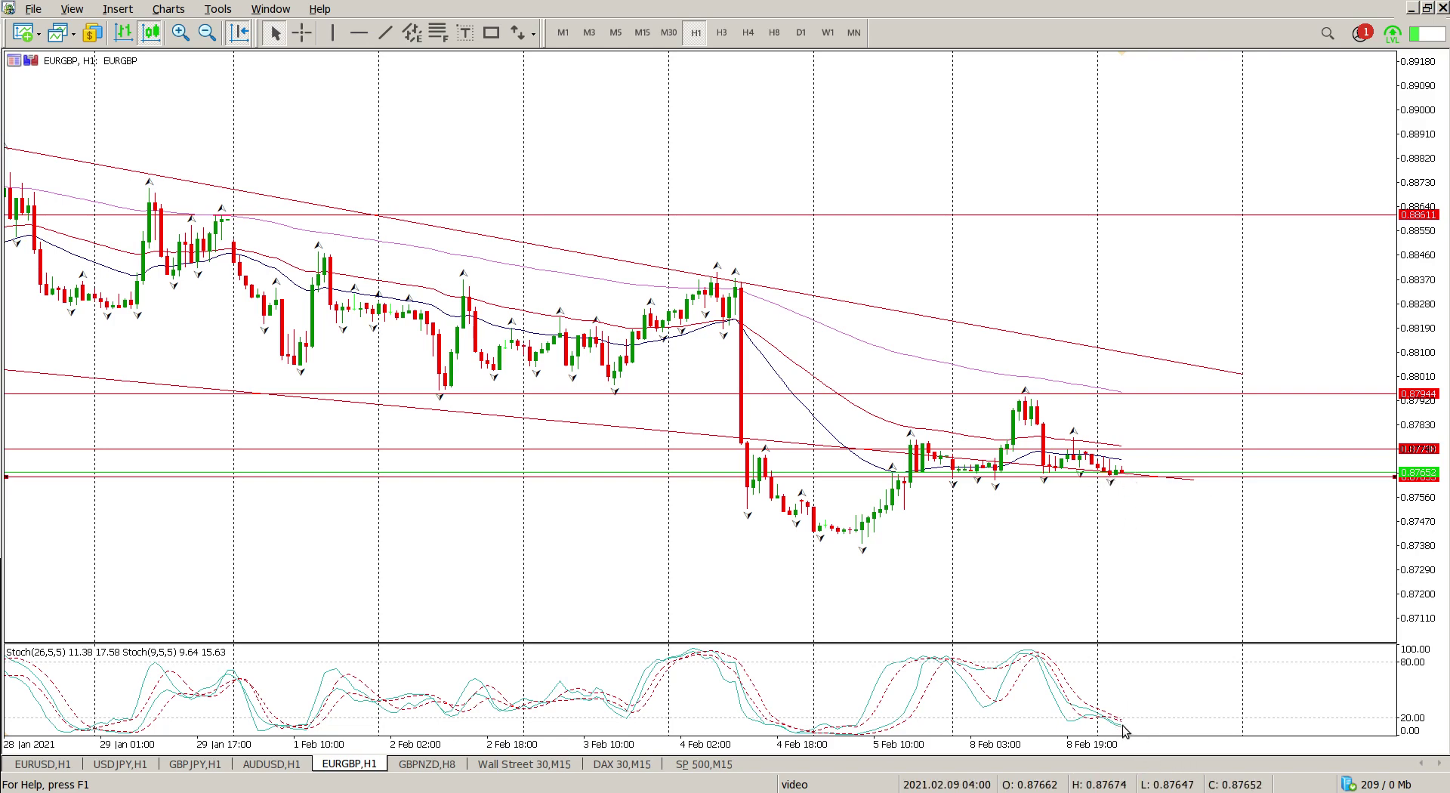
pyautogui.moveTo(1124, 731)
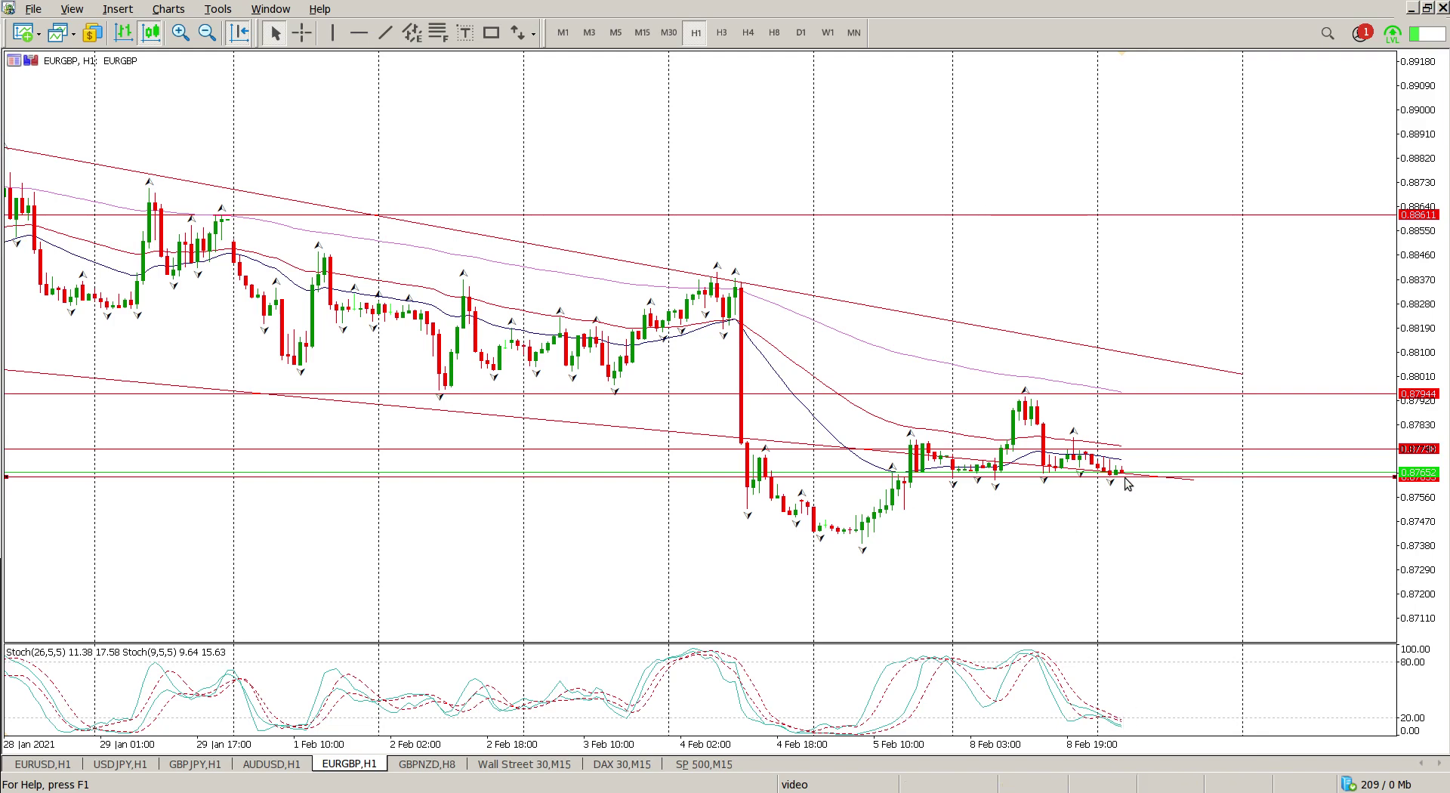
pyautogui.moveTo(1127, 483)
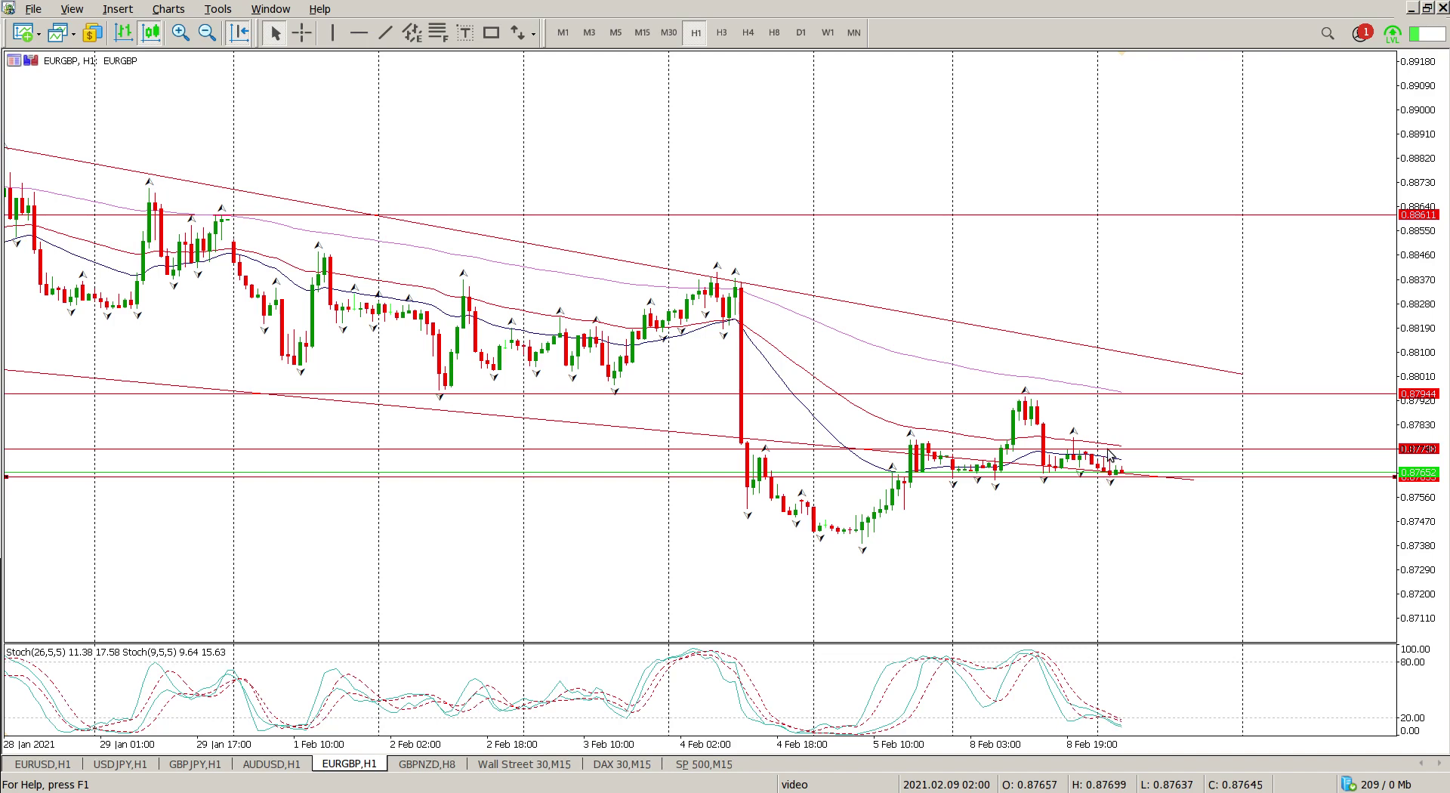
pyautogui.moveTo(1109, 453)
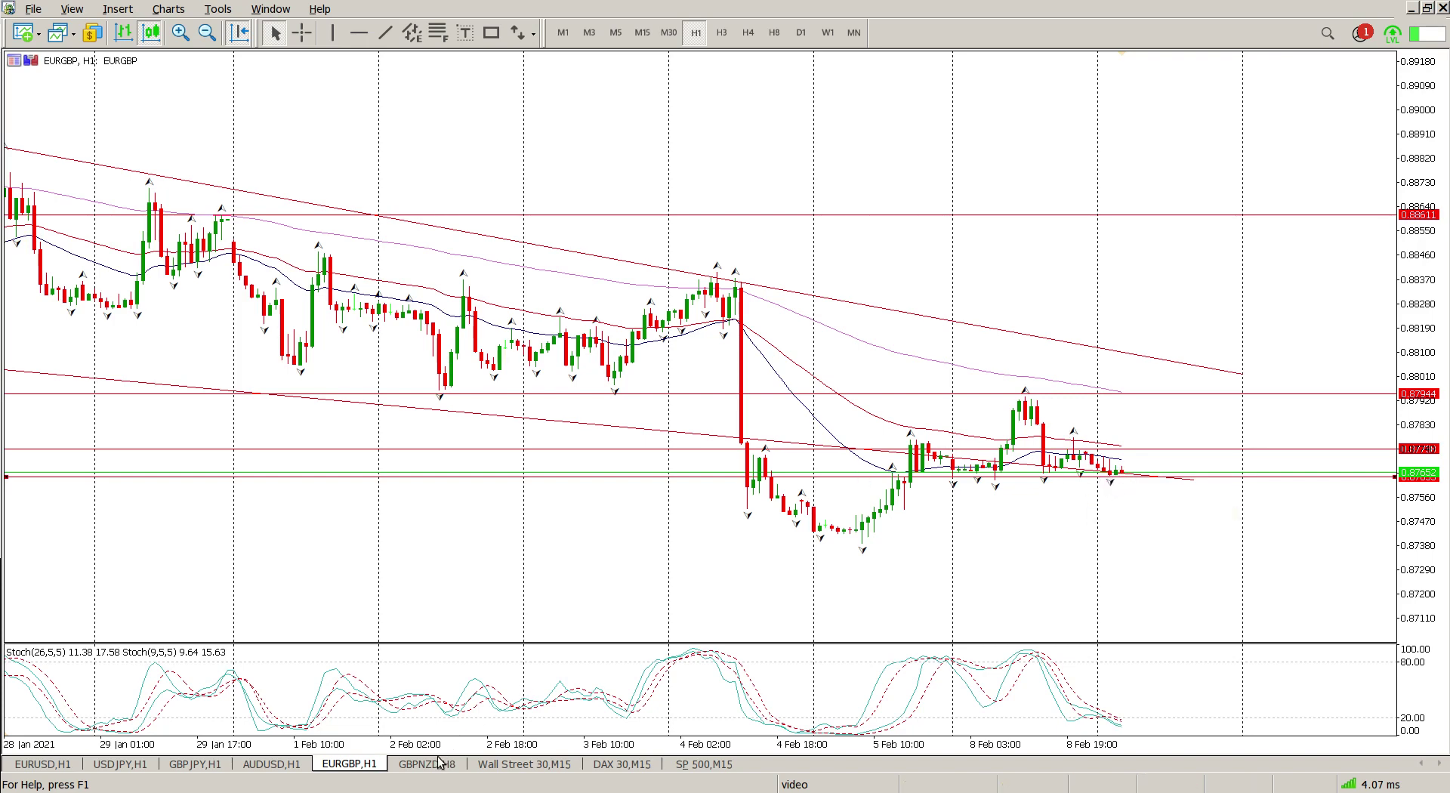
pyautogui.hotkey('ctrl', 'Tab')
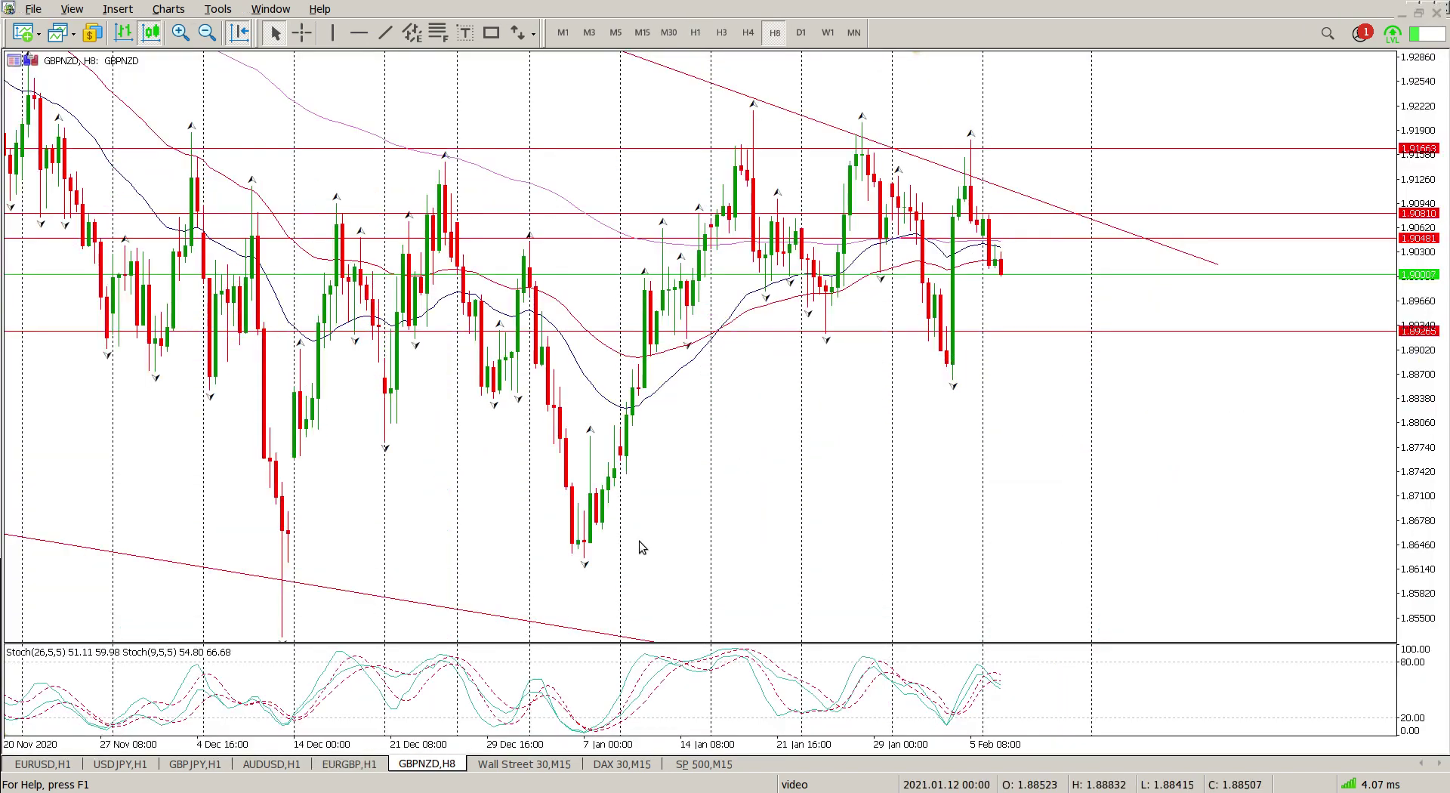
pyautogui.moveTo(1423, 113); pyautogui.dragTo(1423, 226)
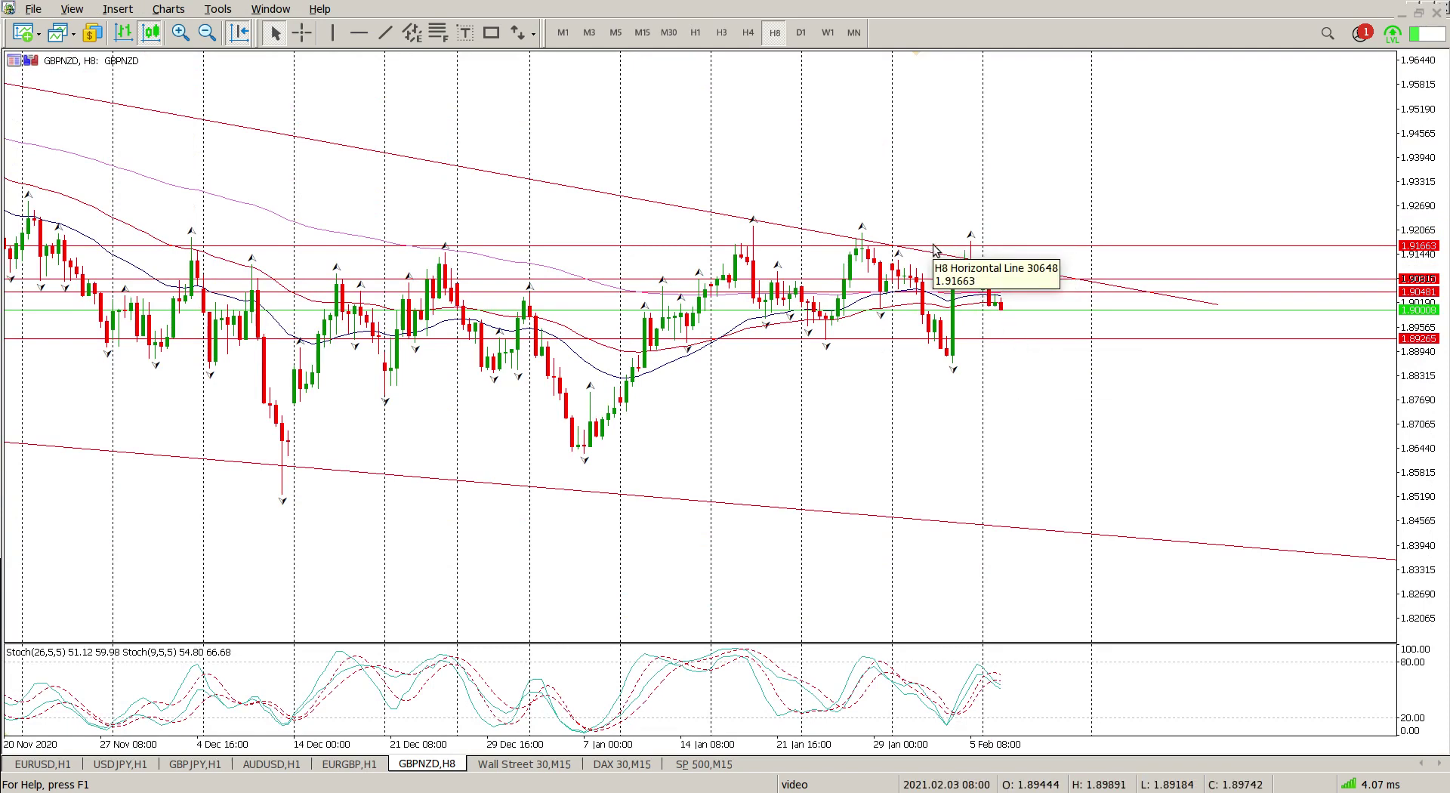
pyautogui.scroll(3, 1054, 414)
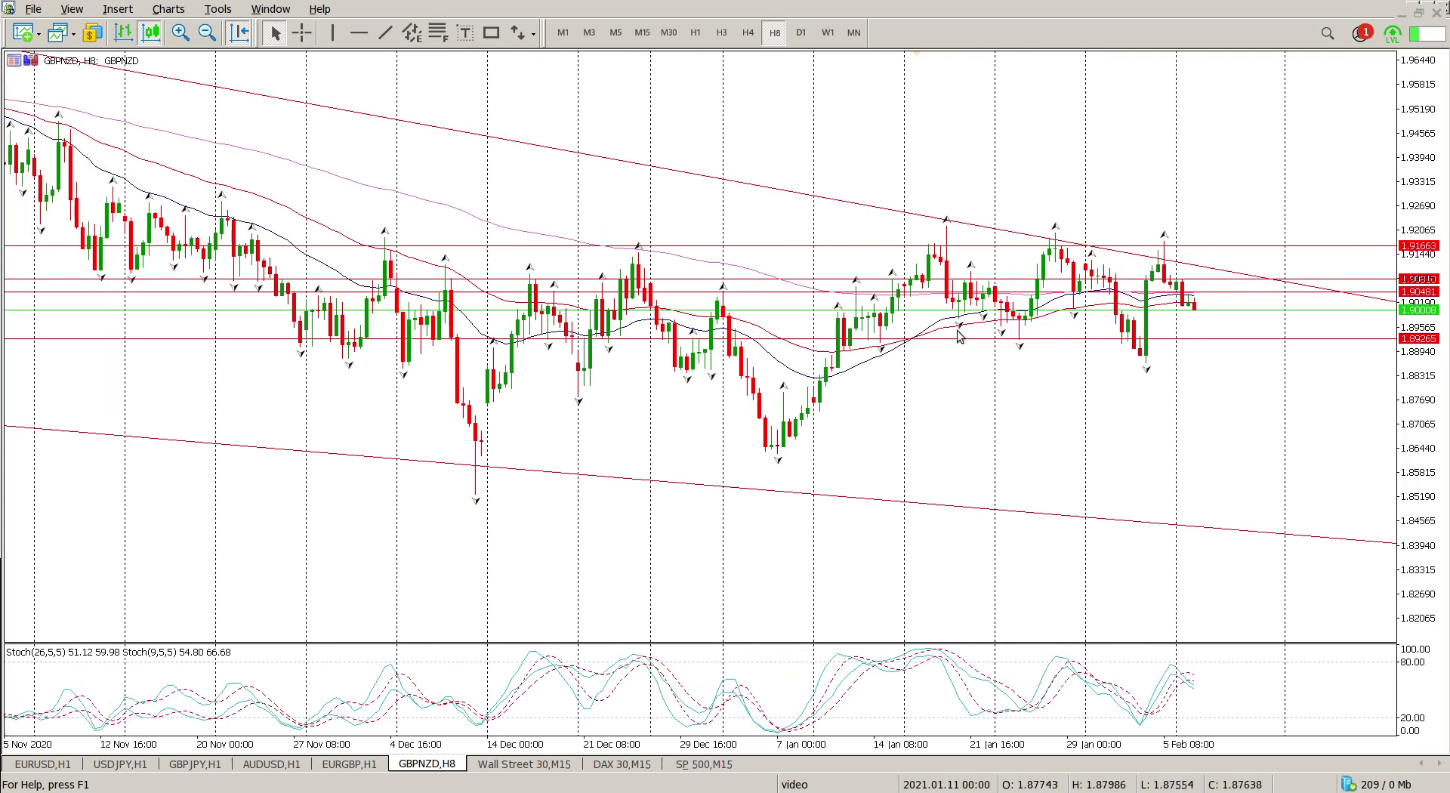
pyautogui.scroll(3, 1071, 330)
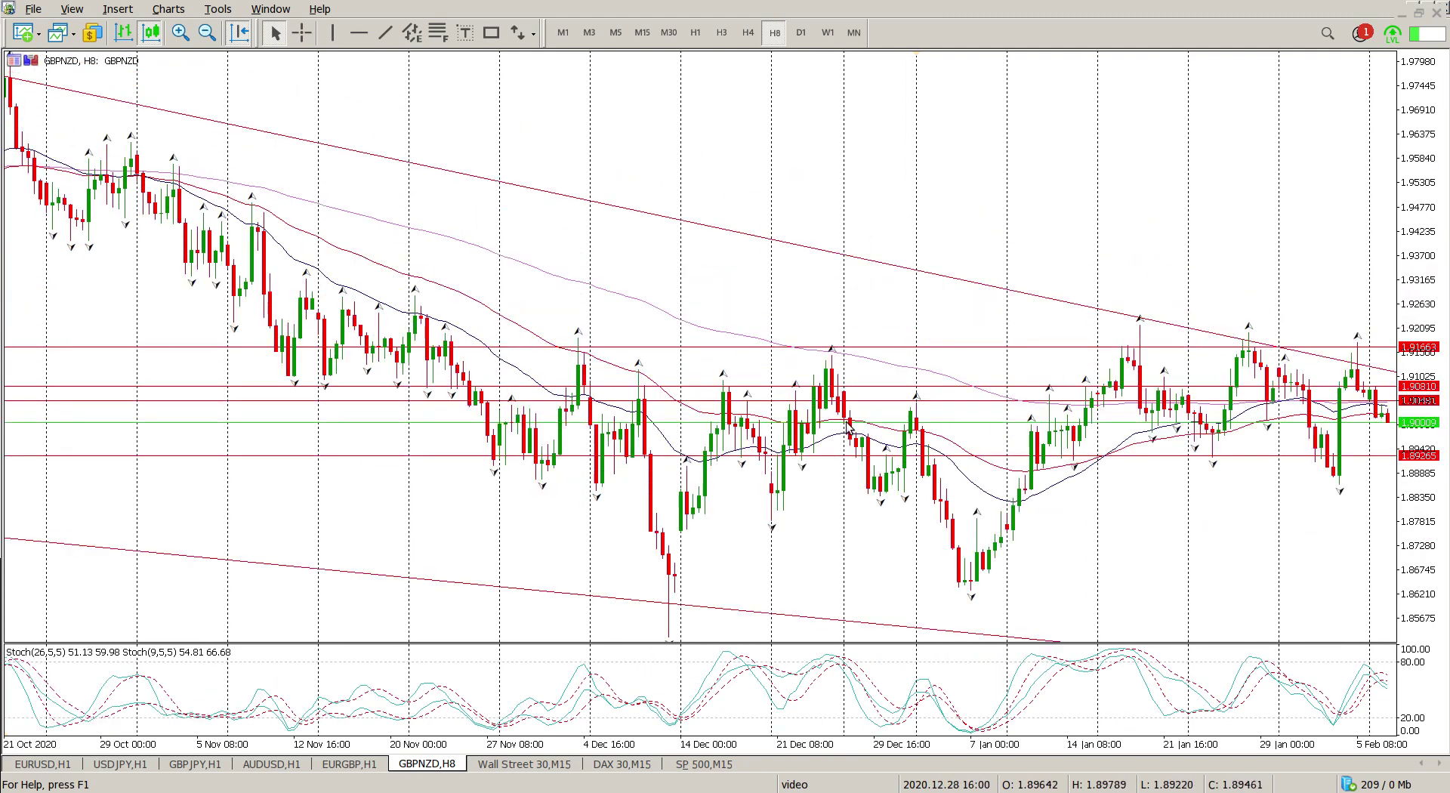
pyautogui.scroll(-3, 839, 427)
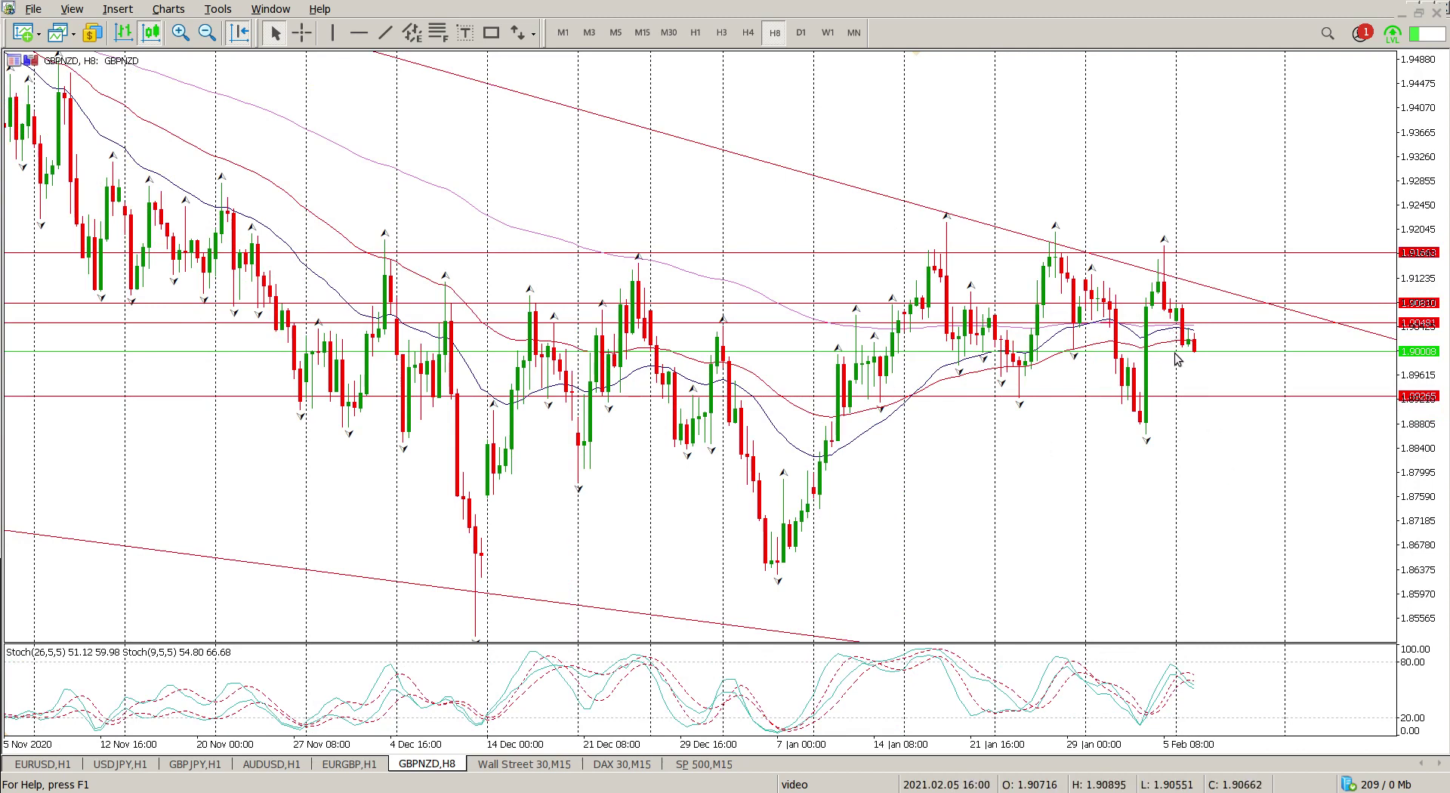
# Step: Switch GBPNZD to H1, compress the price scale, and delete all drawn objects from the chart
pyautogui.click(695, 32)
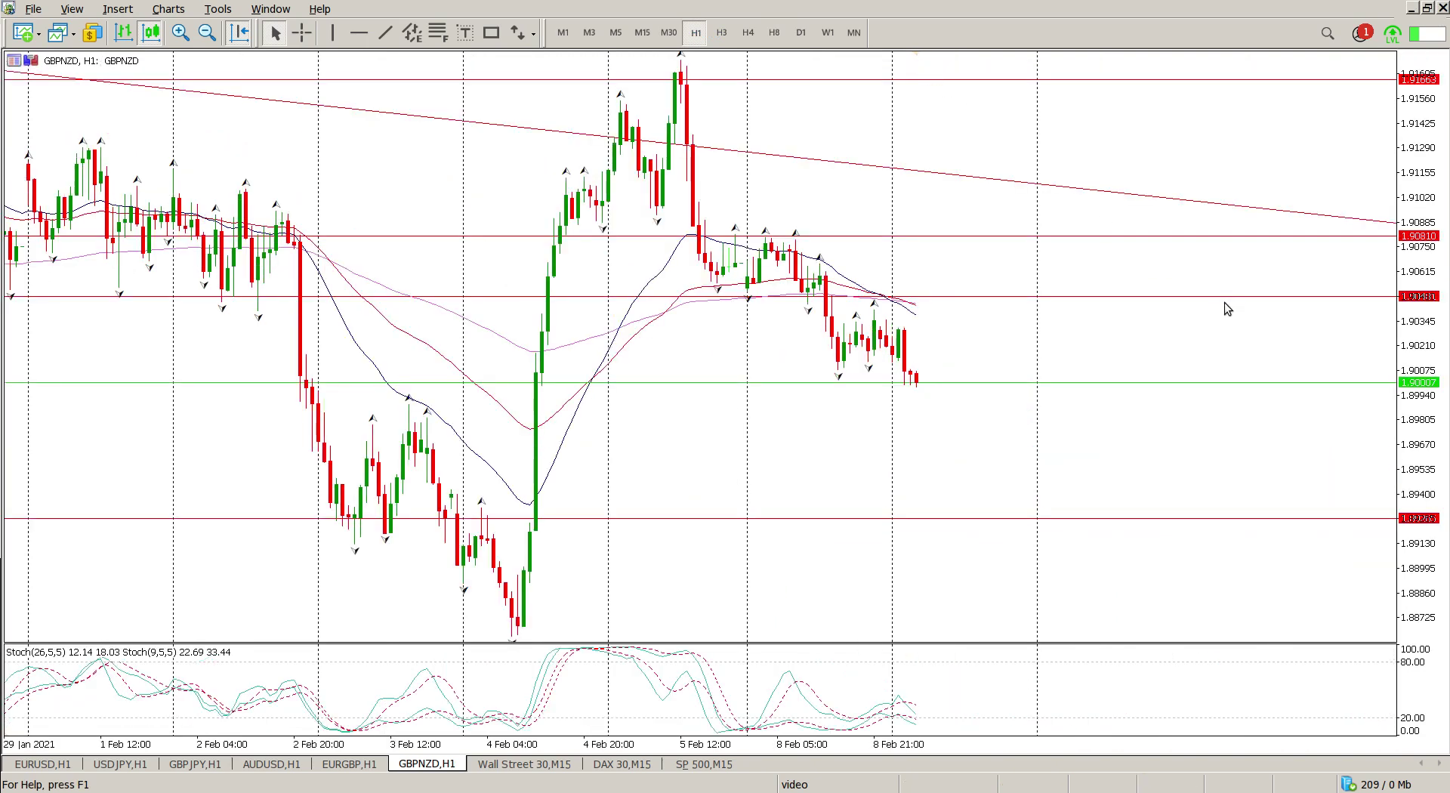
pyautogui.moveTo(1434, 168); pyautogui.dragTo(1400, 302)
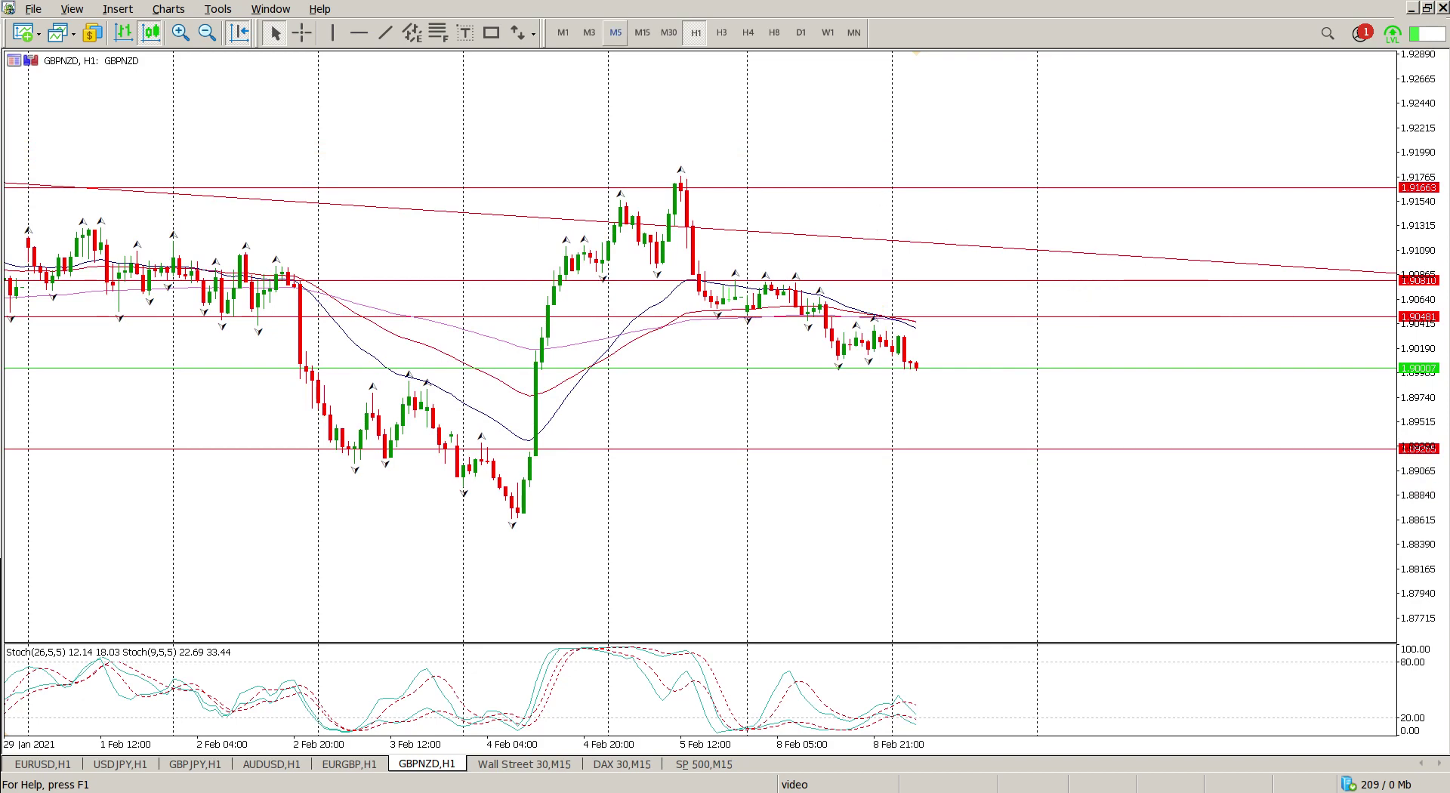
pyautogui.click(161, 13)
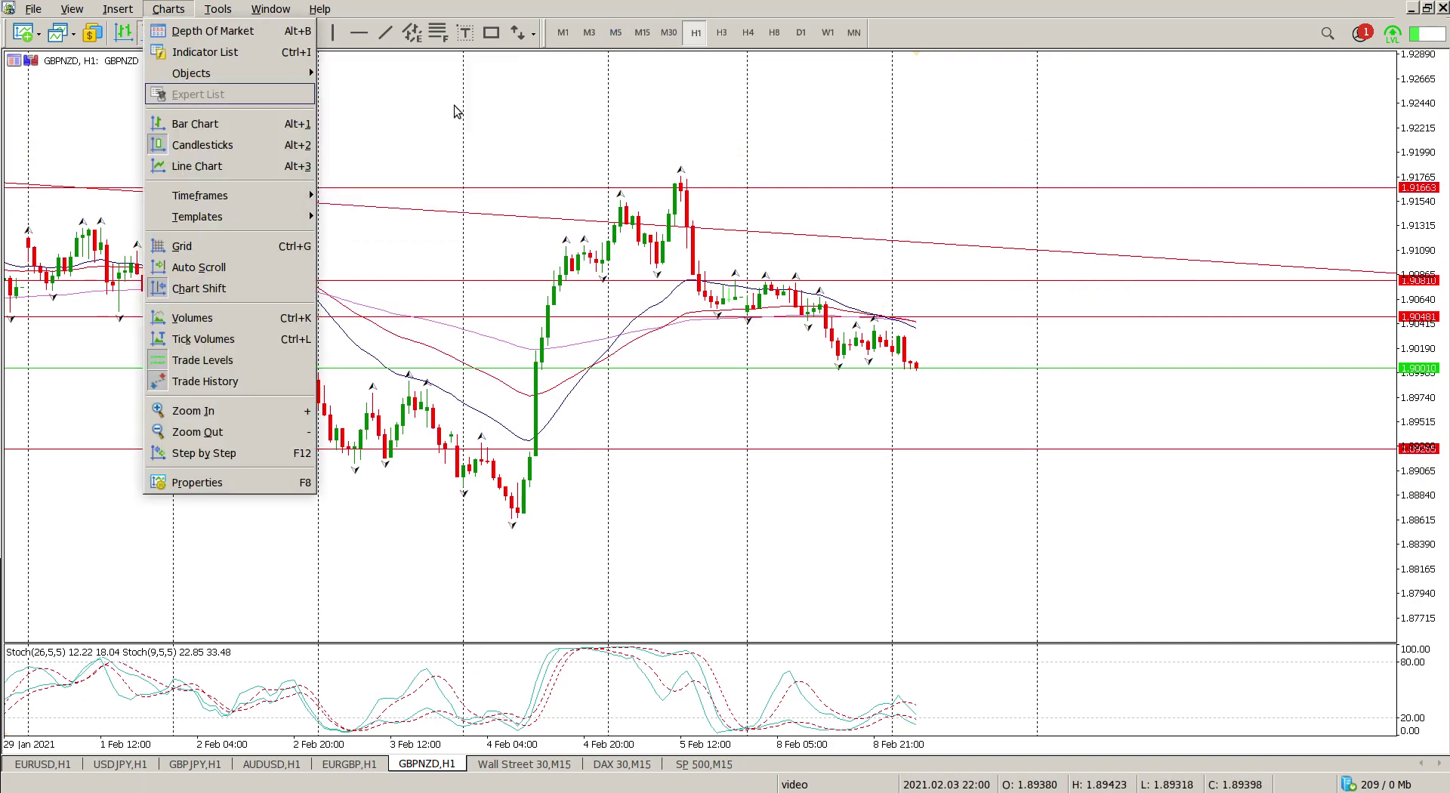
pyautogui.moveTo(239, 74)
pyautogui.click(343, 172)
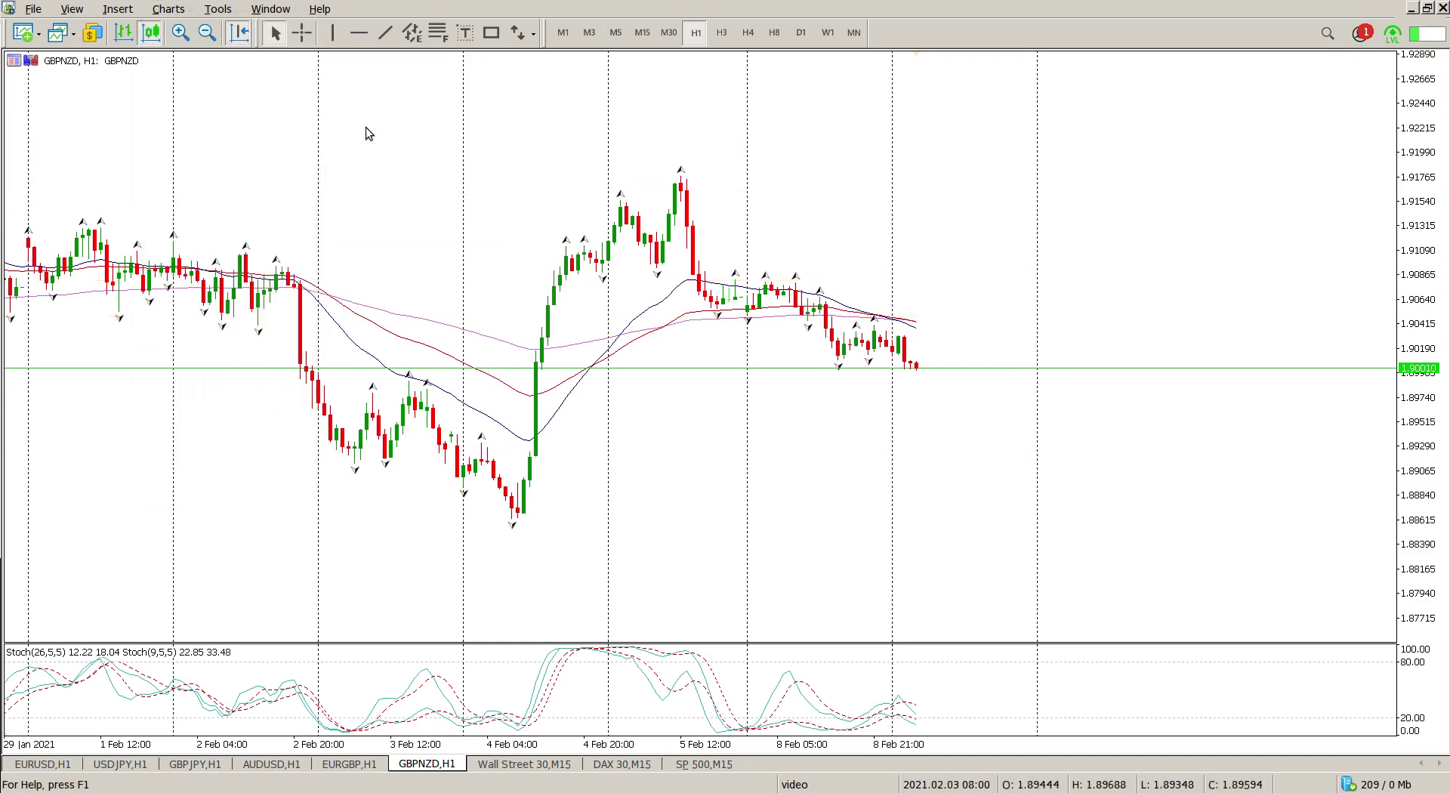
pyautogui.click(438, 33)
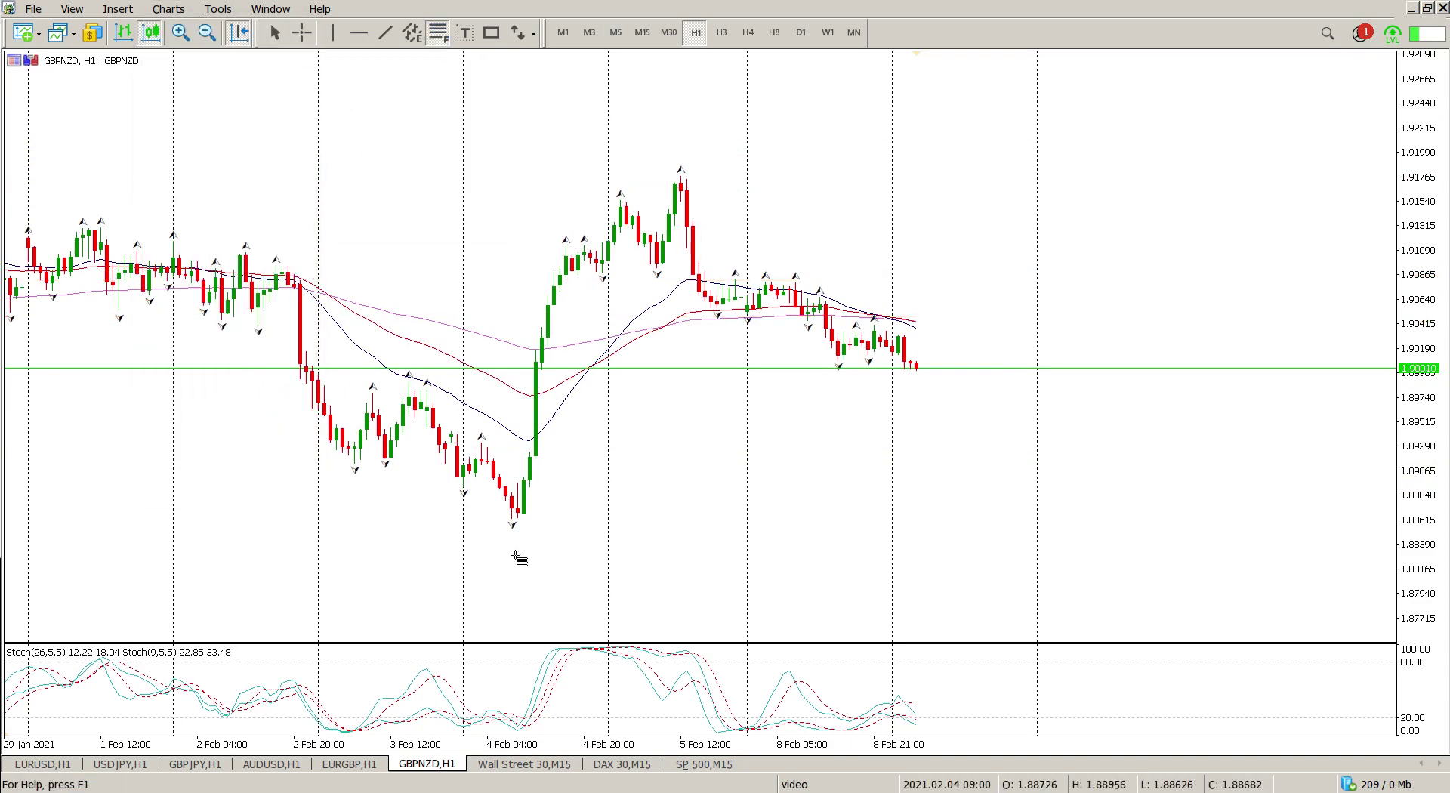
# Step: Draw a Fibonacci from the 4 Feb low to the 5 Feb peak and add a horizontal level at 1.89883
pyautogui.moveTo(515, 521)
pyautogui.mouseDown()
pyautogui.moveTo(615, 559)
pyautogui.moveTo(1072, 249)
pyautogui.moveTo(1092, 177)
pyautogui.mouseUp()
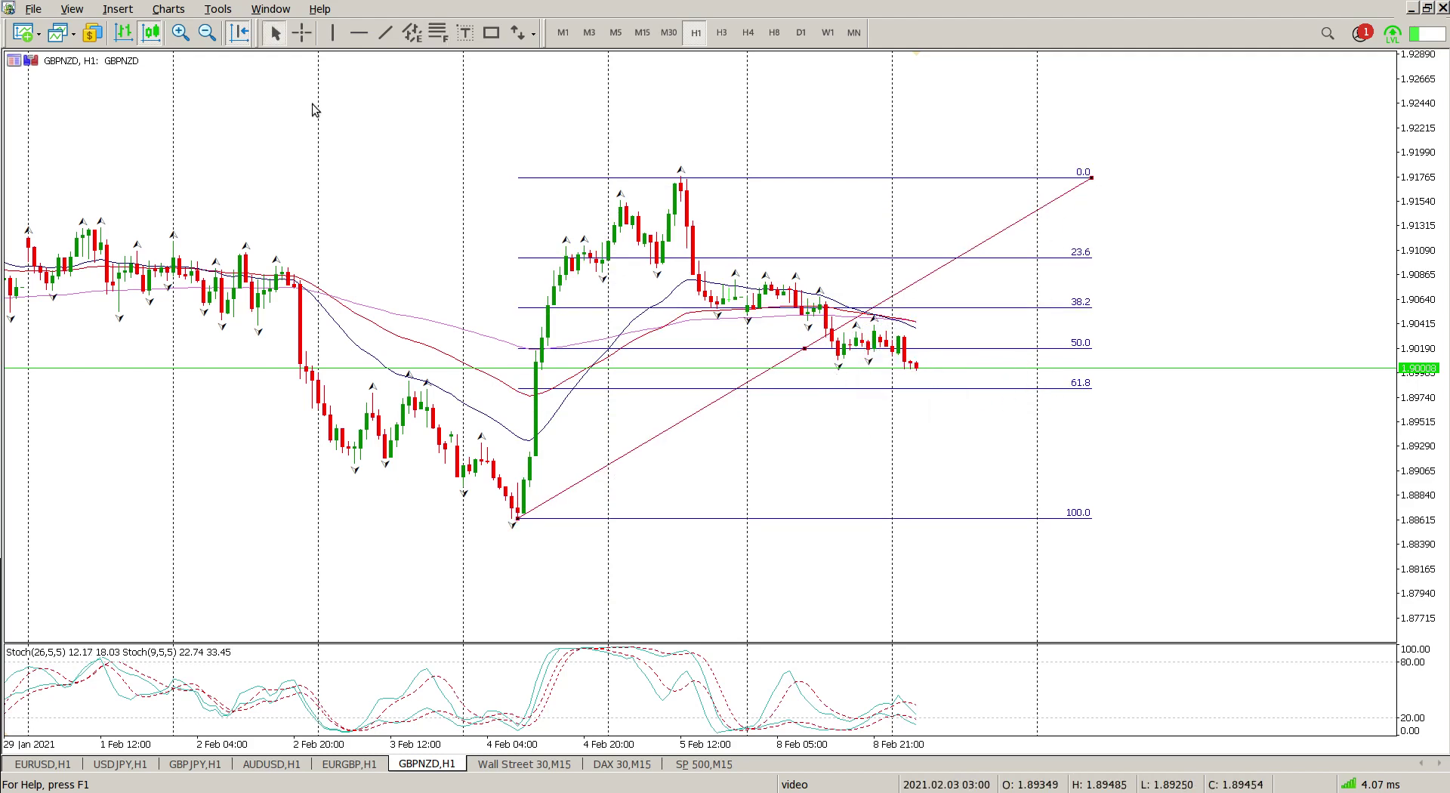
pyautogui.click(358, 32)
pyautogui.click(489, 395)
pyautogui.moveTo(489, 396); pyautogui.dragTo(502, 381)
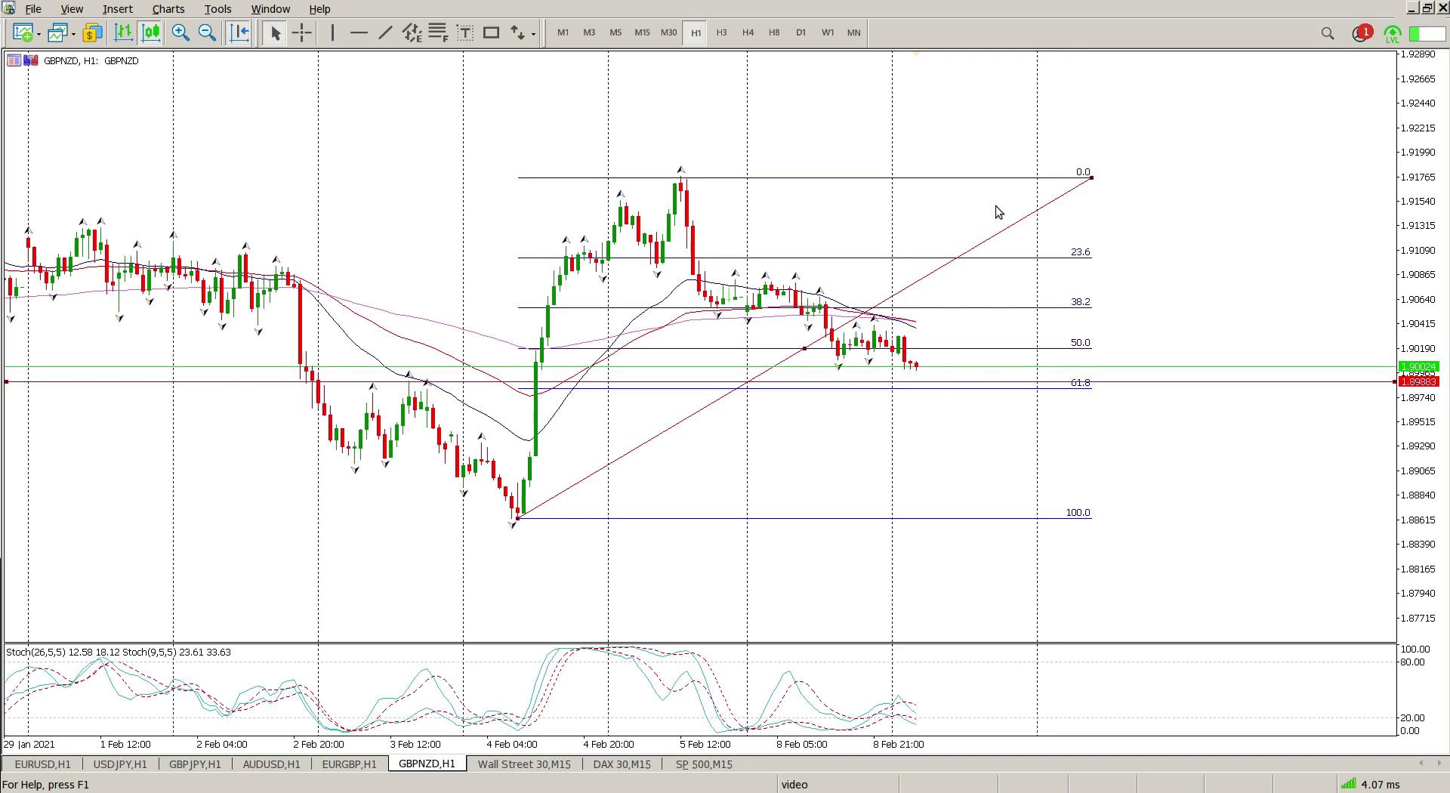
pyautogui.rightClick(1094, 183)
# Step: Delete the Fibonacci and draw two falling trendlines from the 5 Feb peak and 4 Feb 20:00
pyautogui.click(1108, 243)
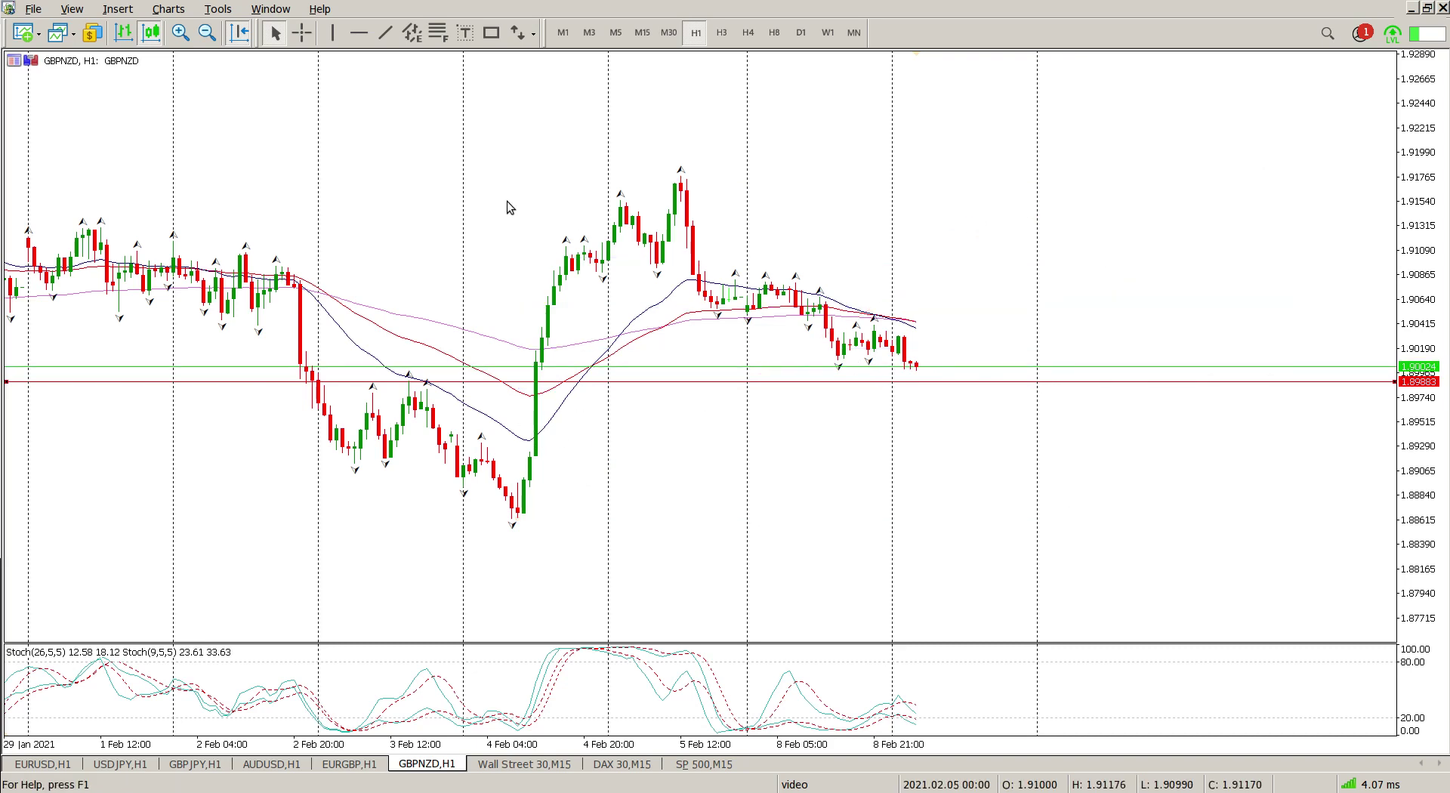
pyautogui.click(385, 32)
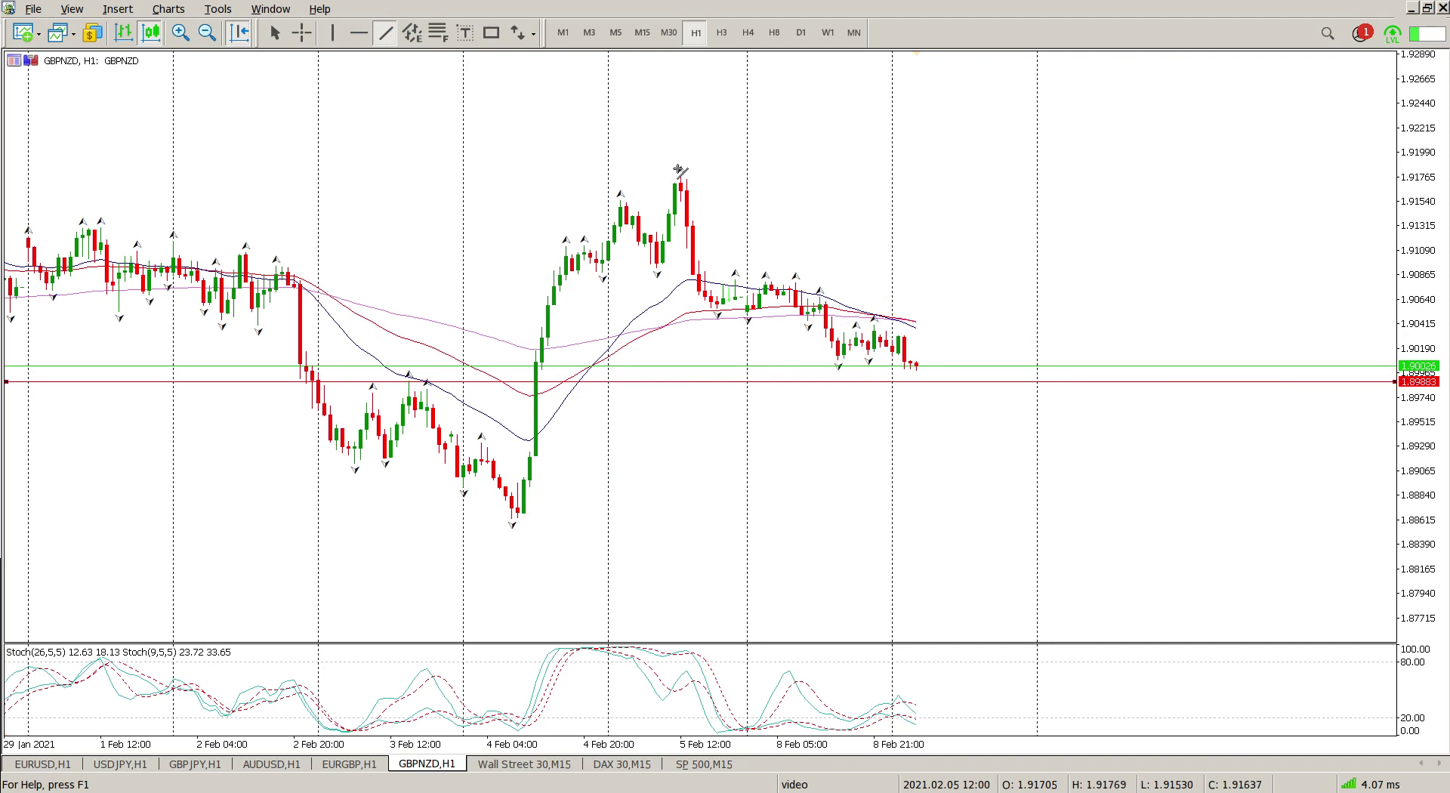
pyautogui.moveTo(680, 170); pyautogui.dragTo(989, 422)
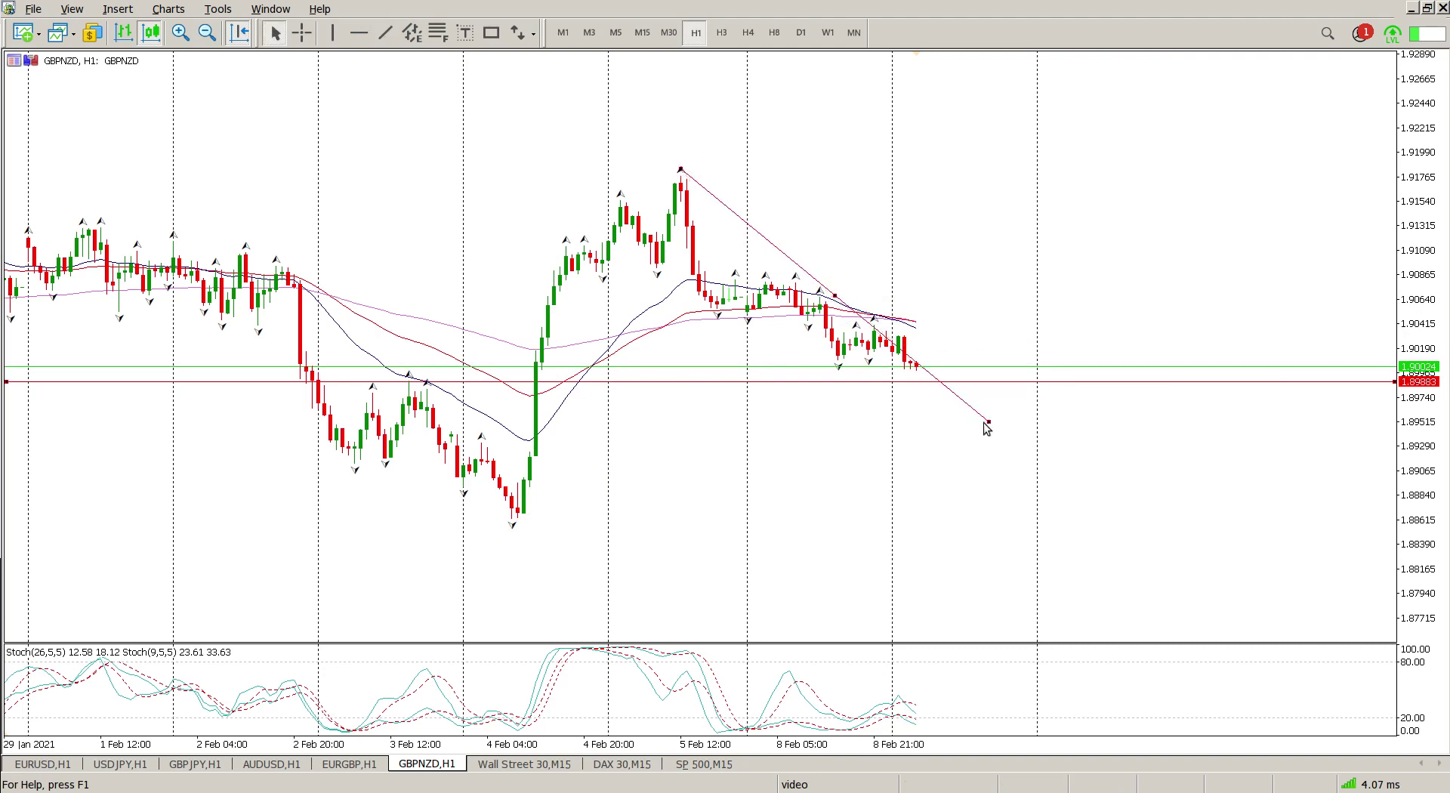
pyautogui.click(384, 32)
pyautogui.moveTo(596, 273); pyautogui.dragTo(1013, 424)
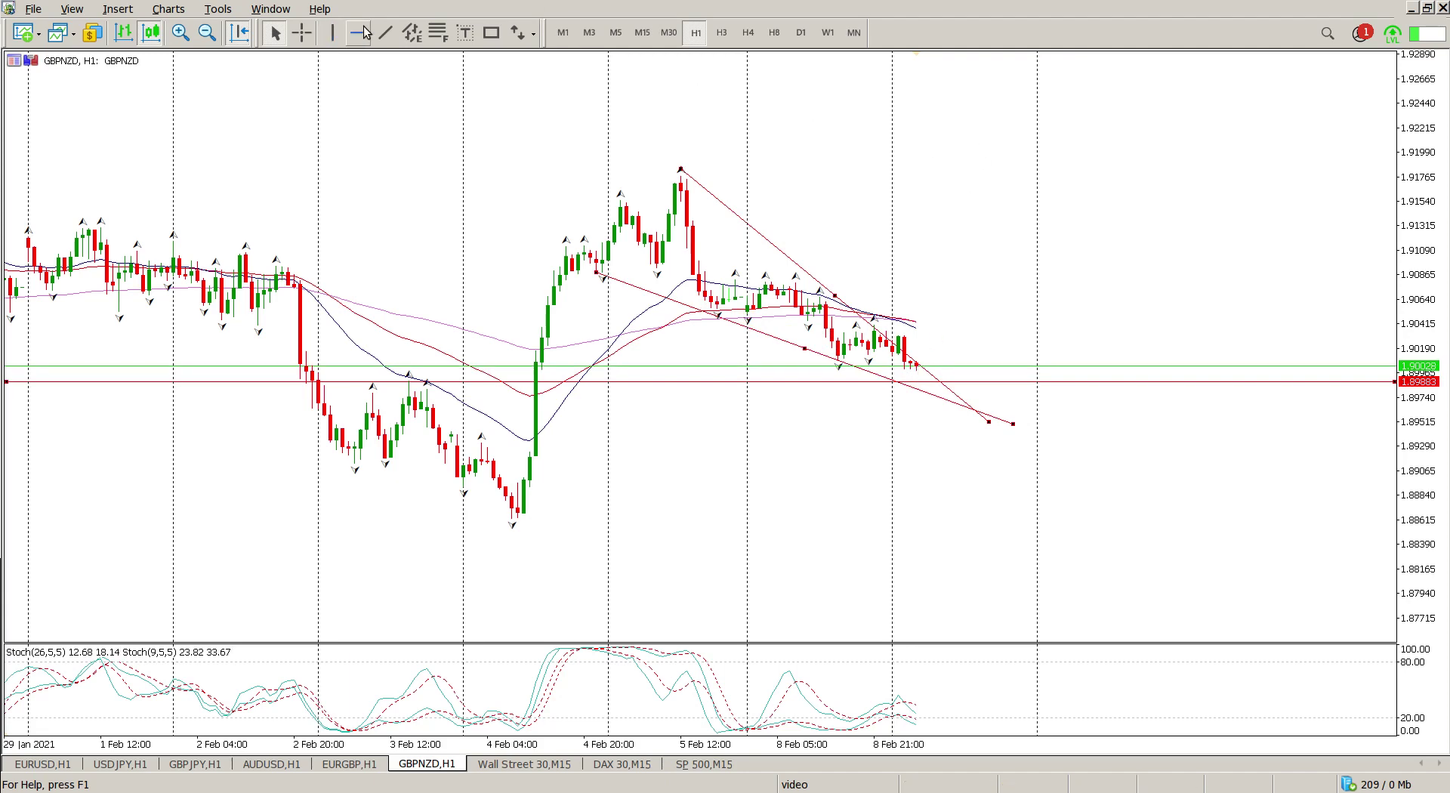
# Step: Draw a rising line from the 4 Feb low to the 5 Feb peak and shift it to the latest bars
pyautogui.click(385, 33)
pyautogui.moveTo(519, 521); pyautogui.dragTo(685, 178)
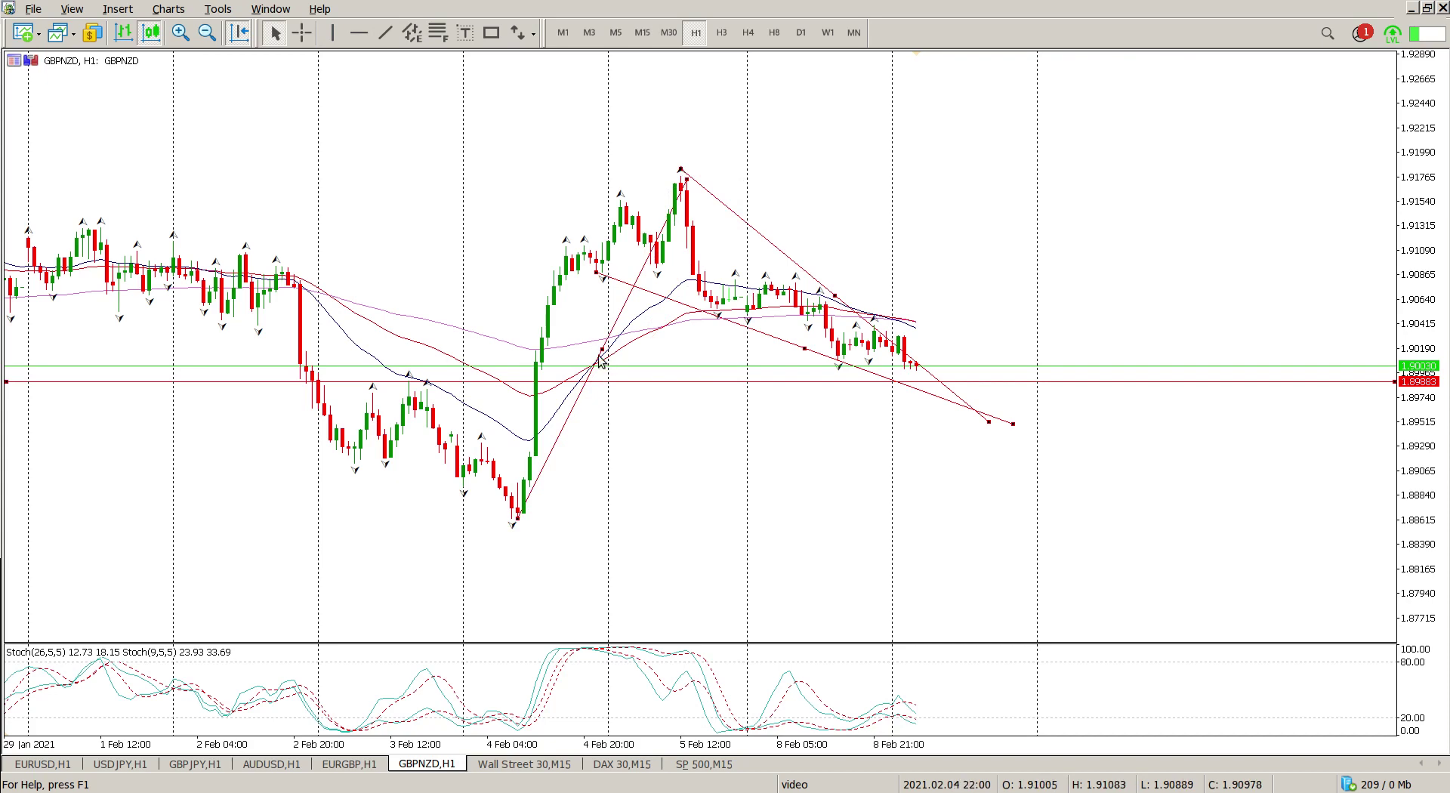
pyautogui.moveTo(597, 346)
pyautogui.mouseDown()
pyautogui.moveTo(1058, 181)
pyautogui.moveTo(928, 191)
pyautogui.mouseUp()
# Step: Place a horizontal level at 1.93139, then switch to H8 and compress the price scale
pyautogui.click(359, 32)
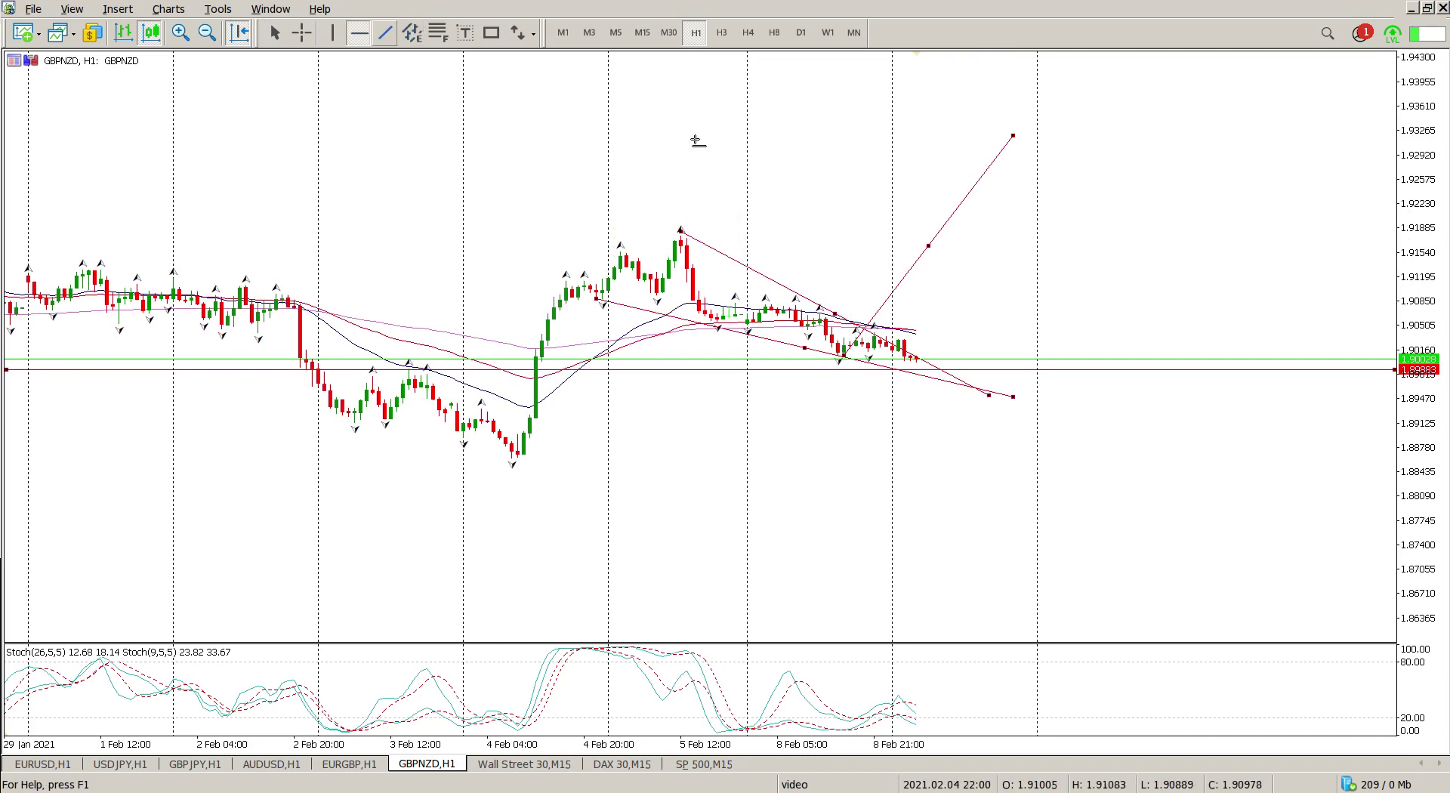
pyautogui.click(695, 139)
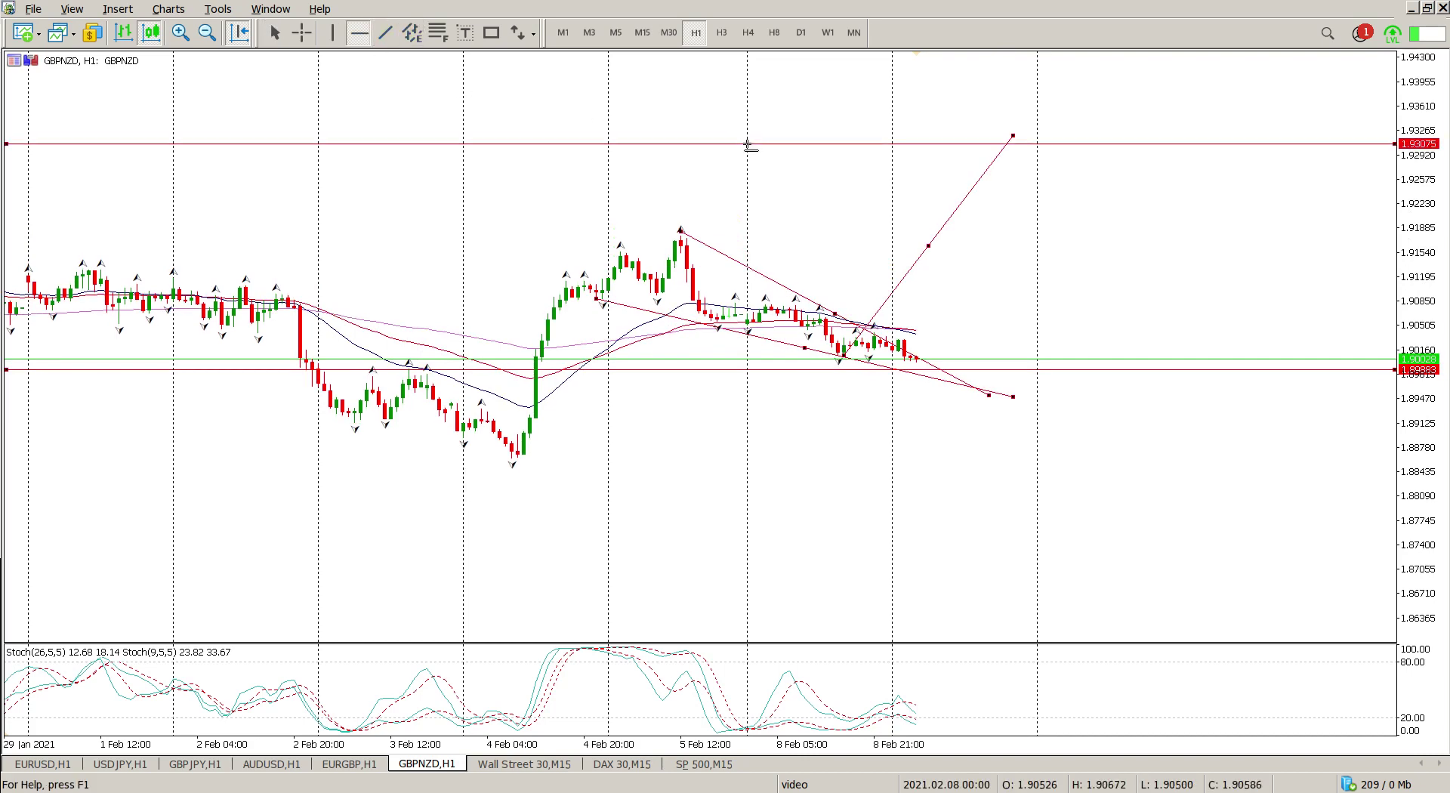
pyautogui.click(775, 32)
pyautogui.moveTo(1422, 453); pyautogui.dragTo(1422, 514)
# Step: Add another horizontal level on H8 and lower it to 1.91590
pyautogui.click(359, 33)
pyautogui.click(398, 231)
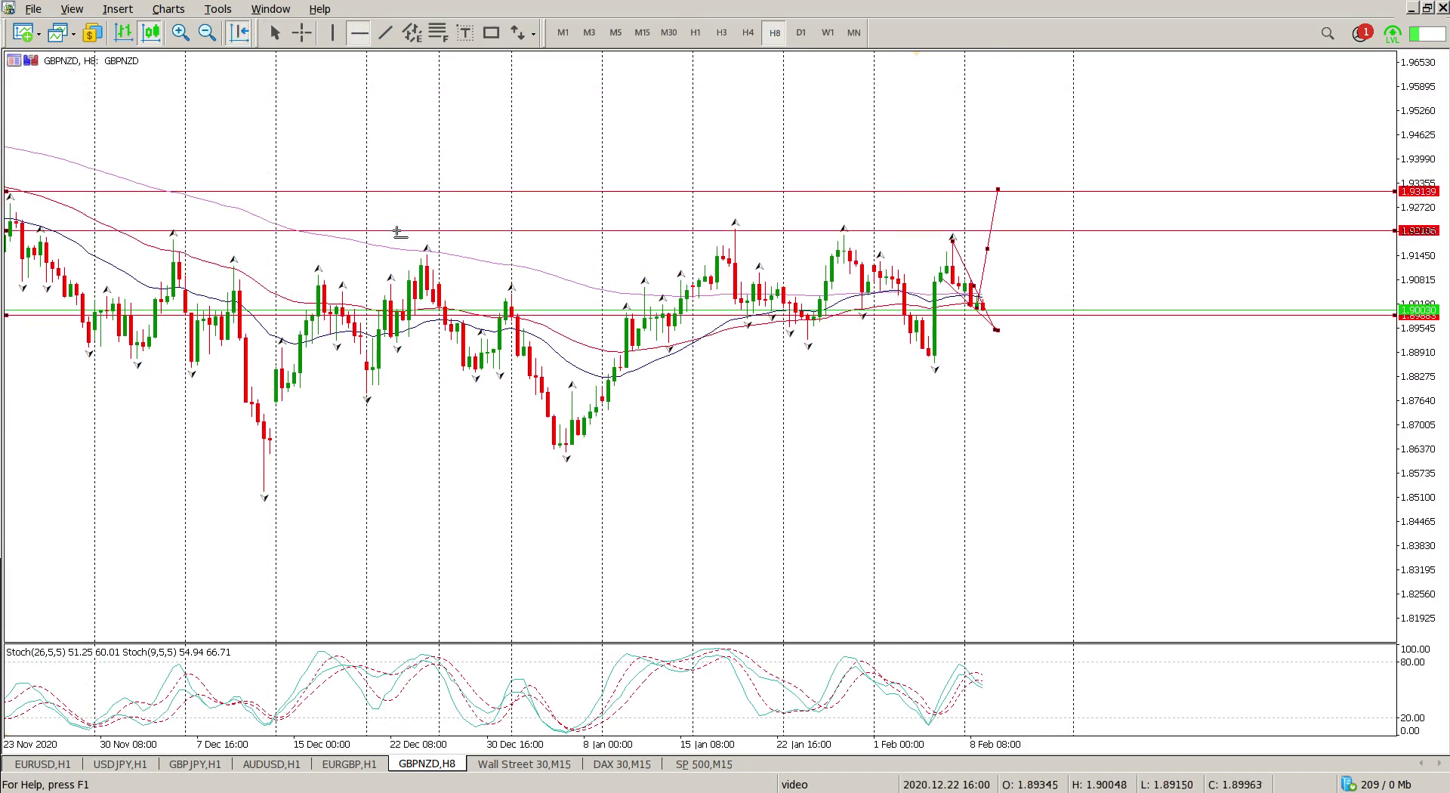
pyautogui.moveTo(398, 230); pyautogui.dragTo(401, 250)
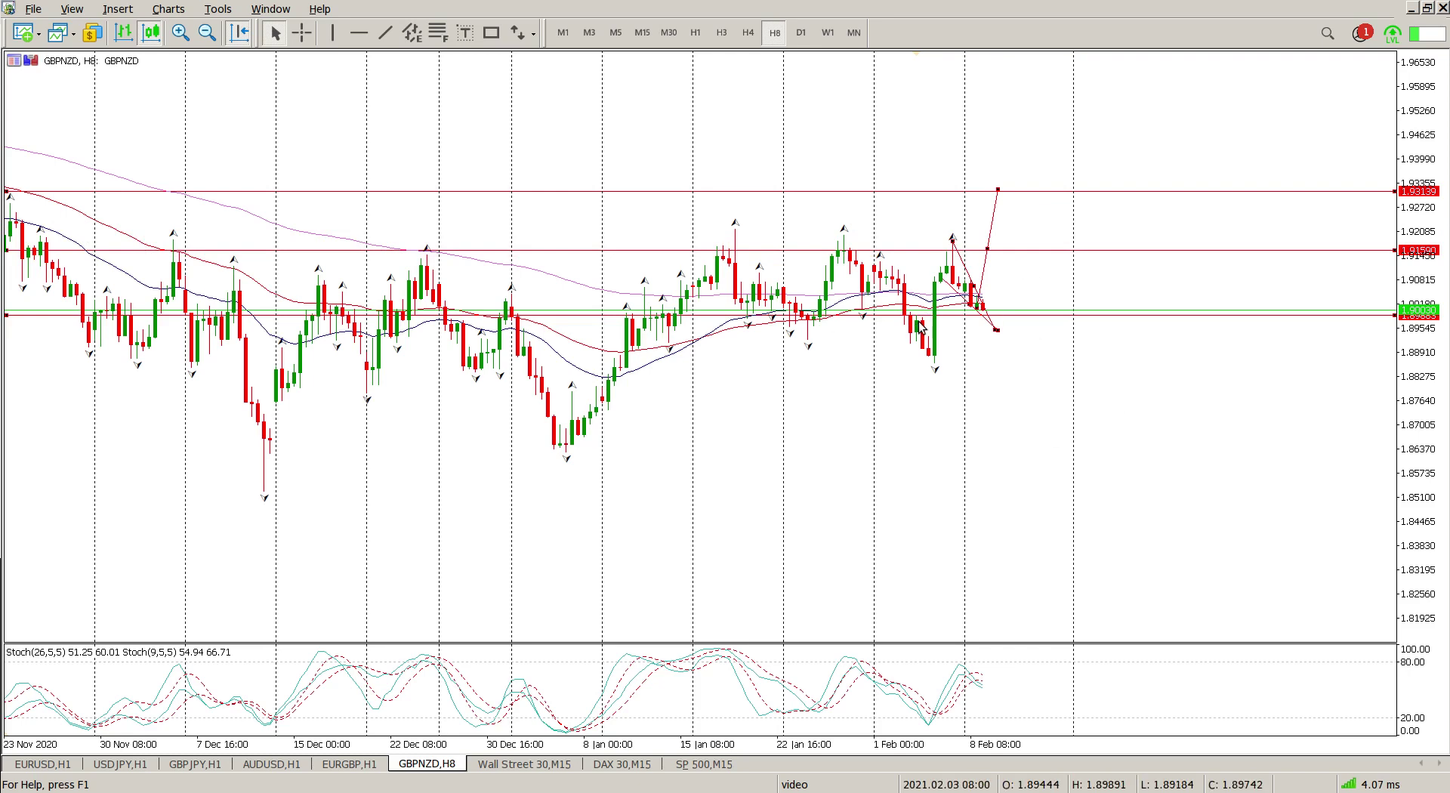
# Step: Return GBPNZD to H1, scroll through recent bars, and compress the price scale
pyautogui.click(695, 32)
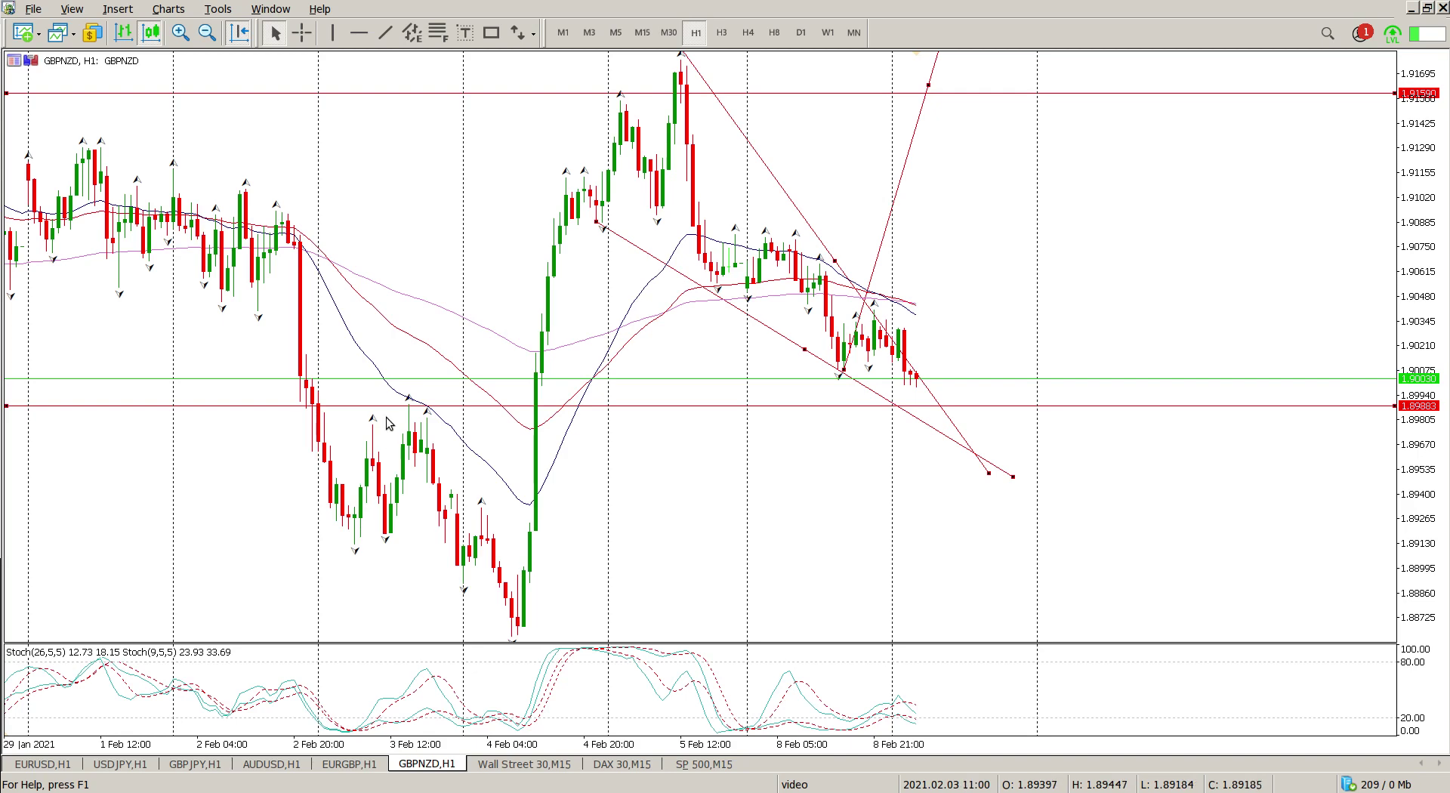
pyautogui.scroll(10, 427, 546)
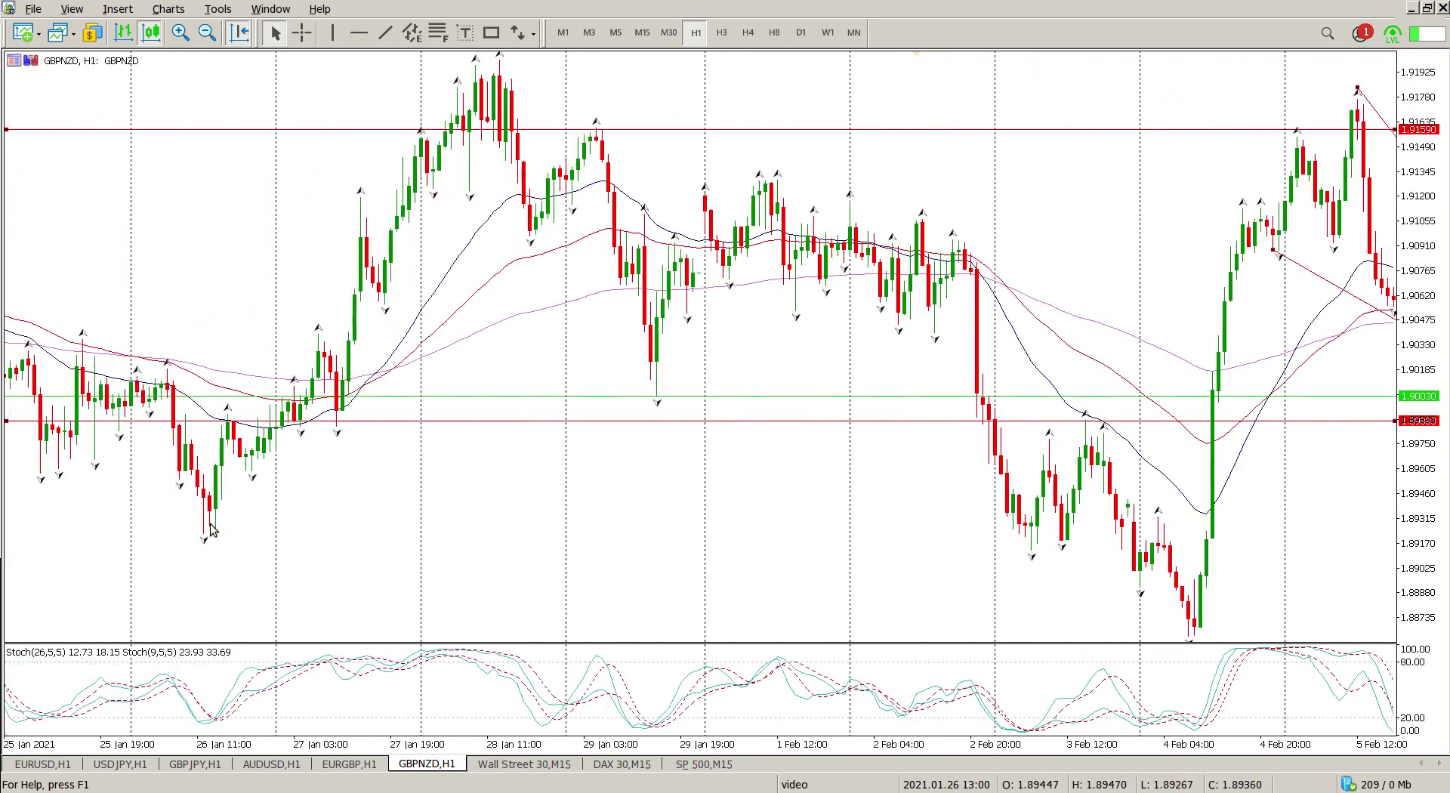
pyautogui.scroll(5, 151, 484)
pyautogui.scroll(-15, 469, 541)
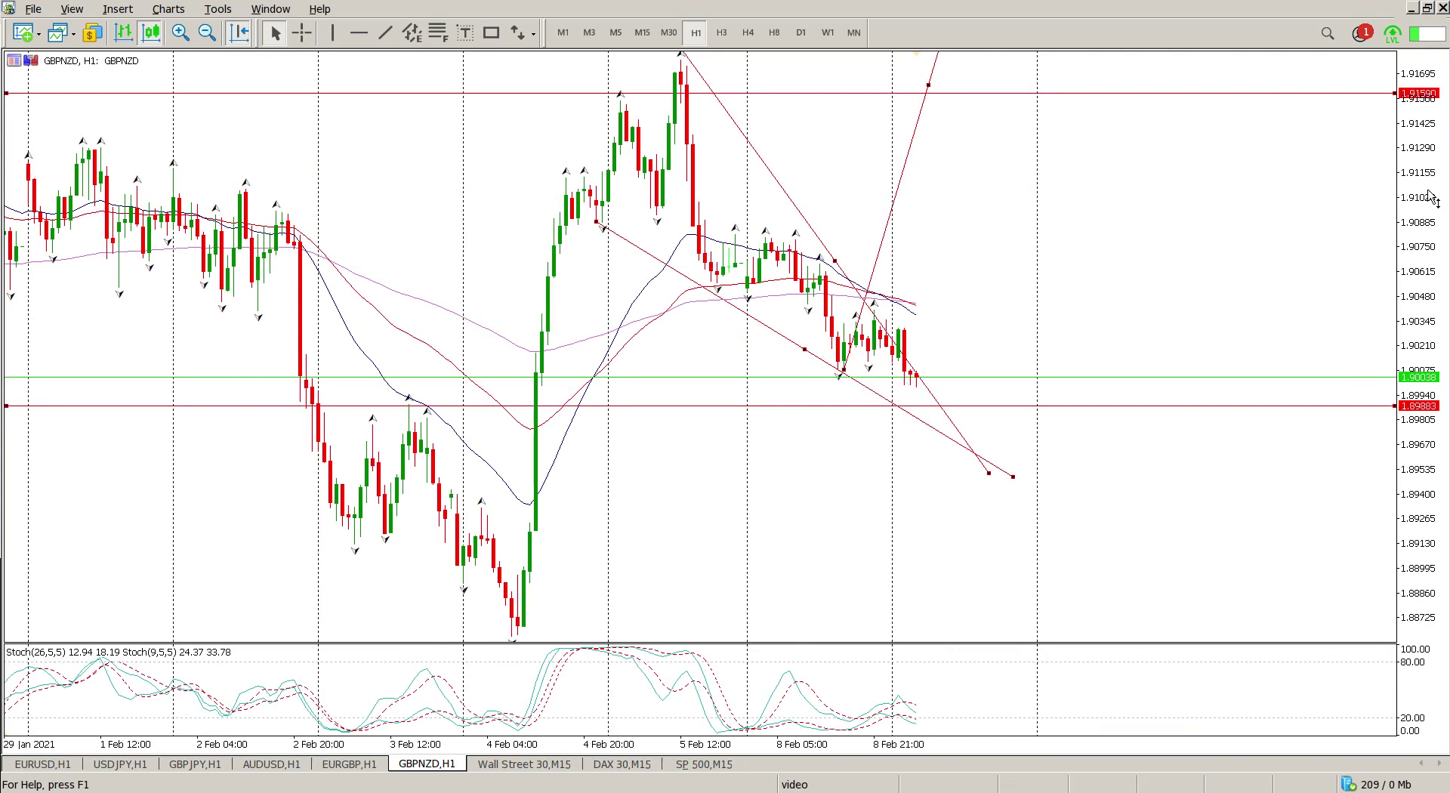
pyautogui.moveTo(1432, 198); pyautogui.dragTo(1349, 297)
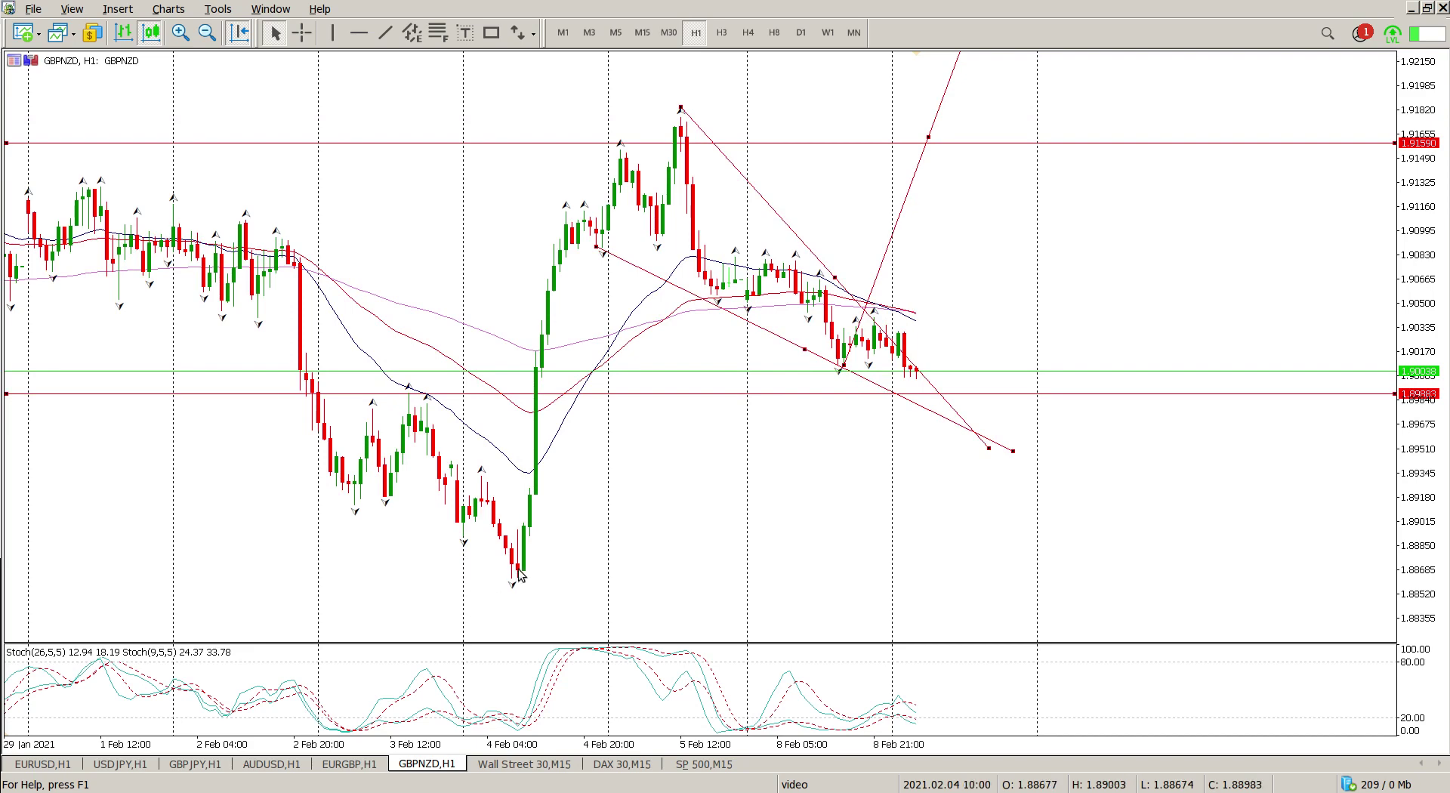